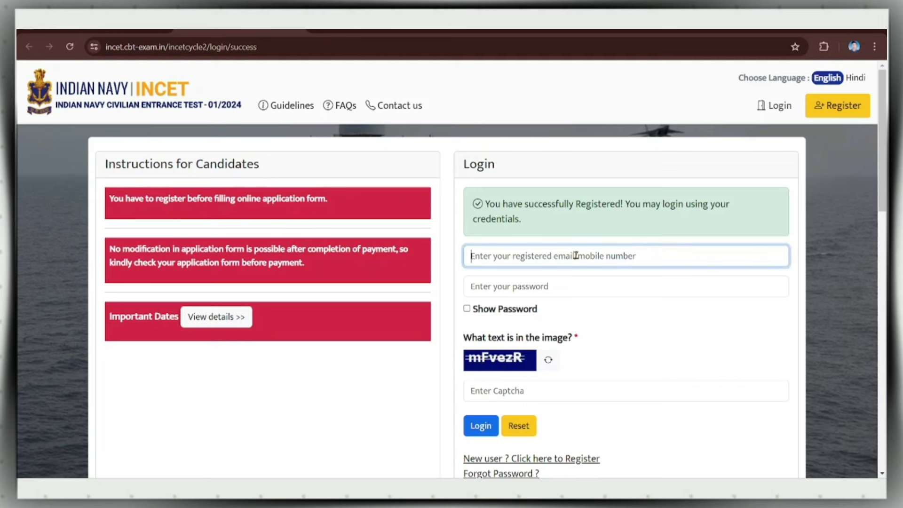
Log in to the candidate account with the registered email or mobile number, the account password and the captcha.
{"action": "left_click", "coordinate": [534, 285]}
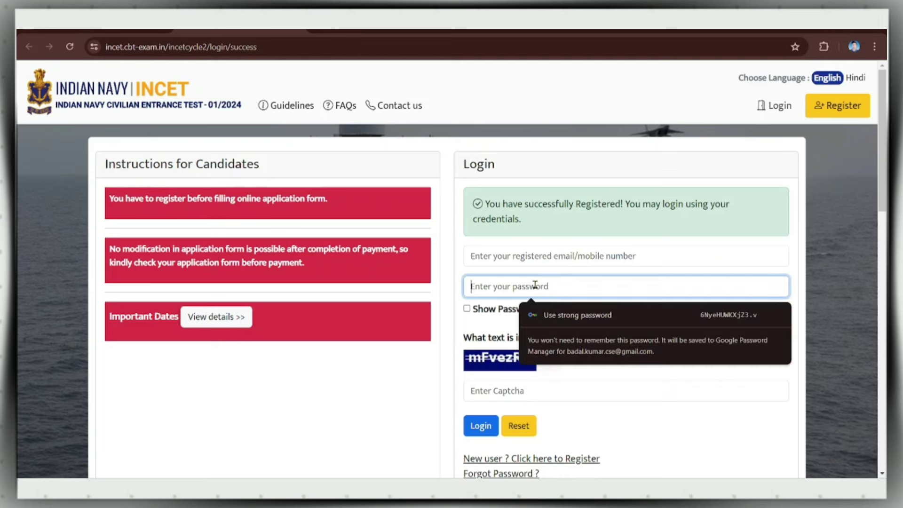
{"action": "left_click", "coordinate": [507, 398]}
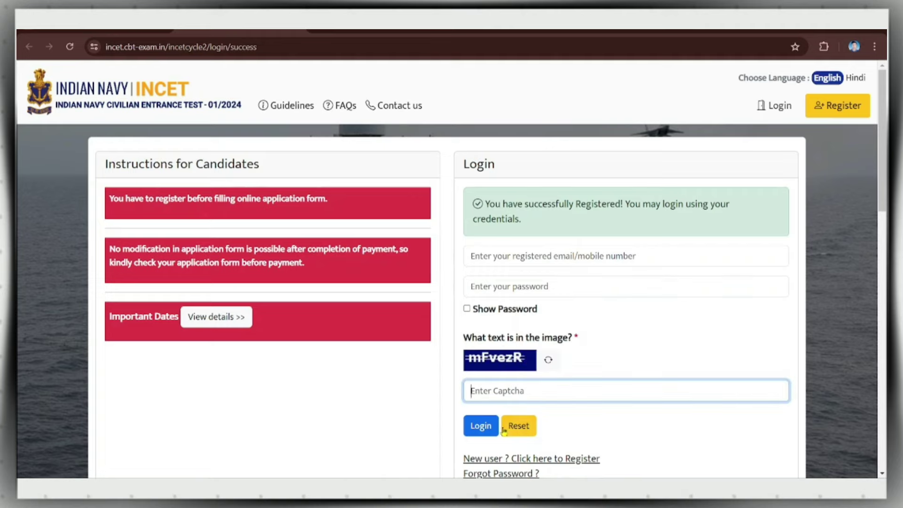
{"action": "left_click", "coordinate": [481, 426]}
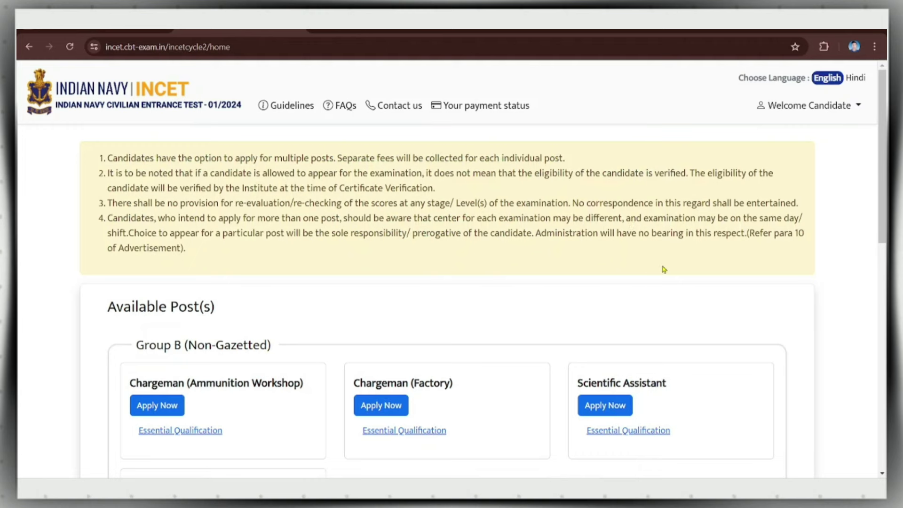
Look through the available posts in Group B (Non-Gazetted) and Group C.
{"action": "scroll", "coordinate": [668, 276], "scroll_direction": "down", "scroll_amount": 6}
{"action": "scroll", "coordinate": [665, 276], "scroll_direction": "up", "scroll_amount": 6}
{"action": "left_click_drag", "start_coordinate": [110, 312], "coordinate": [195, 309]}
{"action": "scroll", "coordinate": [278, 309], "scroll_direction": "down", "scroll_amount": 3}
{"action": "left_click_drag", "start_coordinate": [138, 194], "coordinate": [197, 194]}
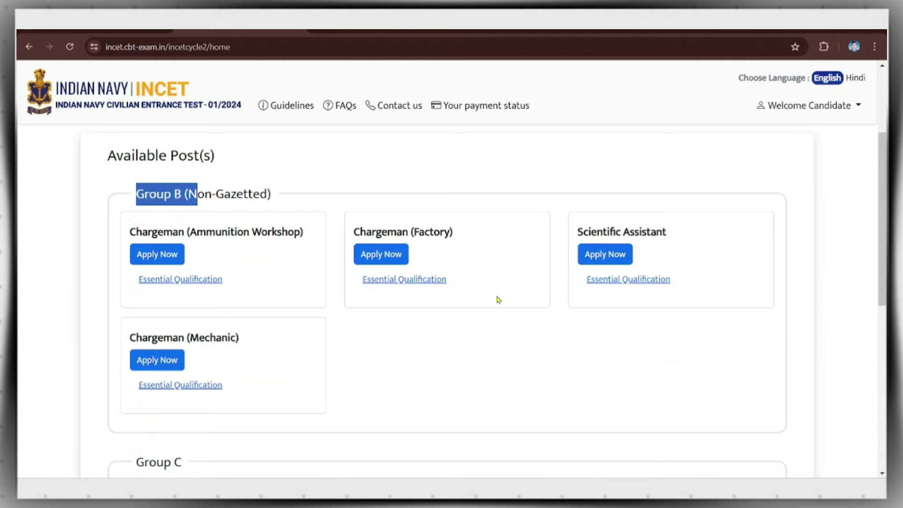
{"action": "scroll", "coordinate": [532, 335], "scroll_direction": "down", "scroll_amount": 3}
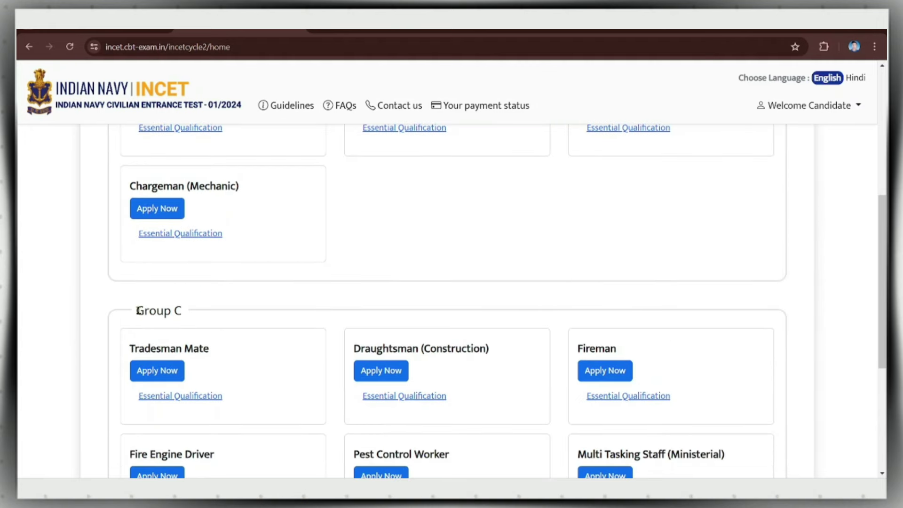
{"action": "left_click_drag", "start_coordinate": [138, 311], "coordinate": [183, 313]}
{"action": "scroll", "coordinate": [272, 347], "scroll_direction": "down", "scroll_amount": 3}
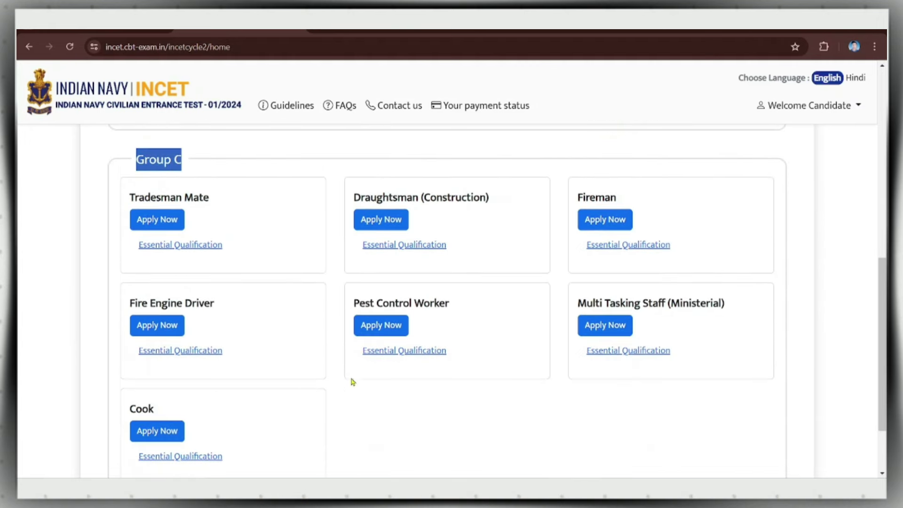
{"action": "scroll", "coordinate": [366, 381], "scroll_direction": "up", "scroll_amount": 6}
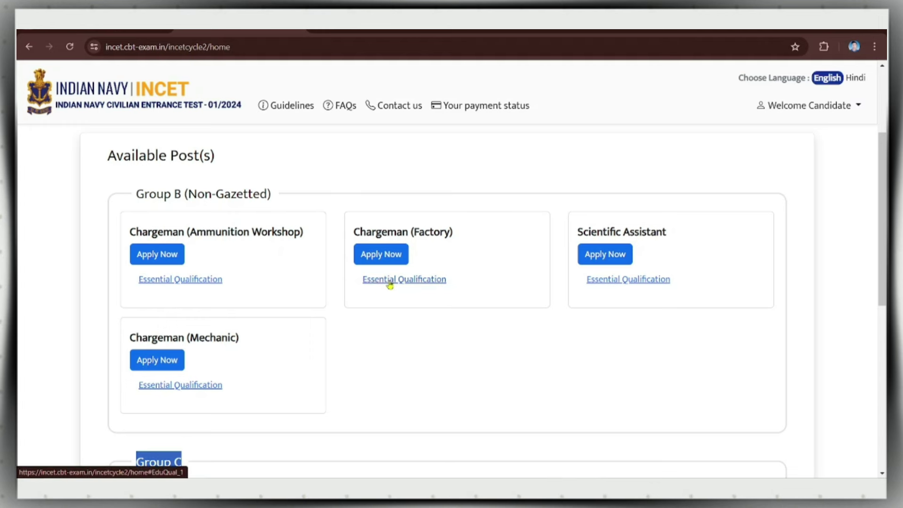
Check the essential qualifications of the Chargeman (Factory) and Fireman posts, and collapse the Fireman details.
{"action": "left_click", "coordinate": [427, 281]}
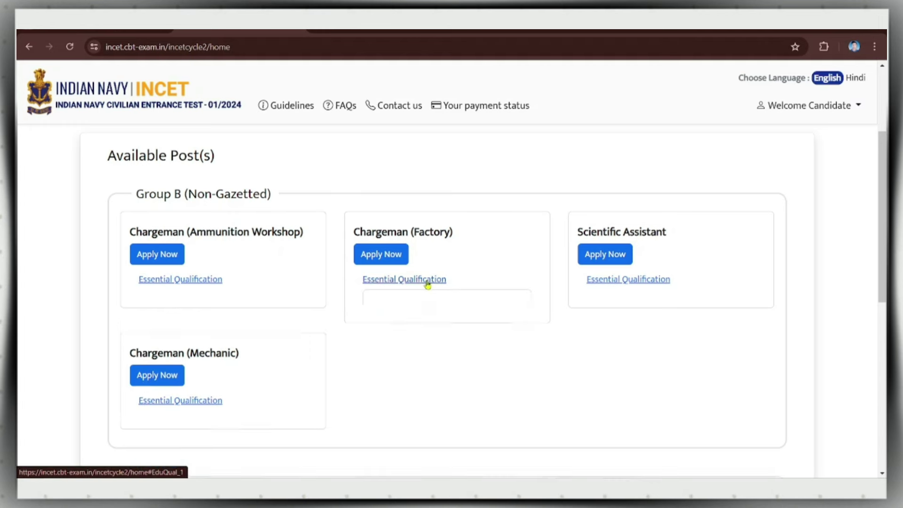
{"action": "scroll", "coordinate": [435, 300], "scroll_direction": "down", "scroll_amount": 1}
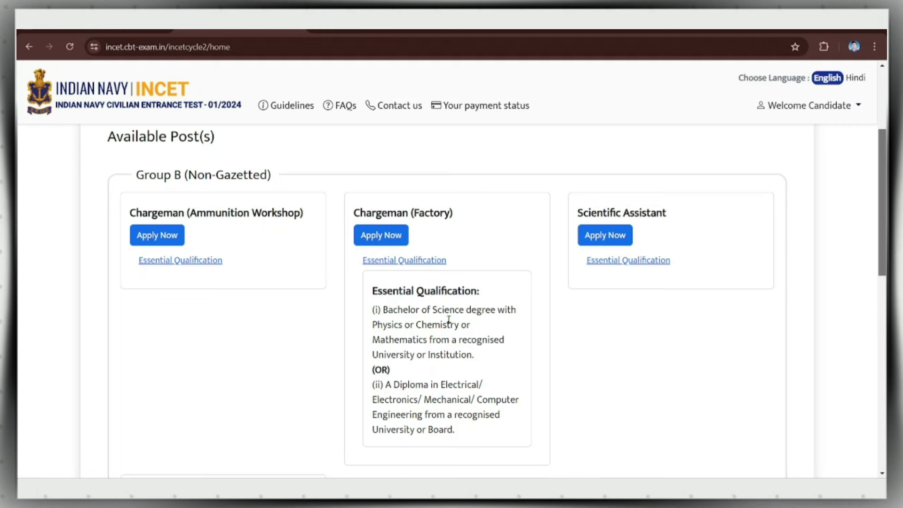
{"action": "scroll", "coordinate": [587, 331], "scroll_direction": "down", "scroll_amount": 8}
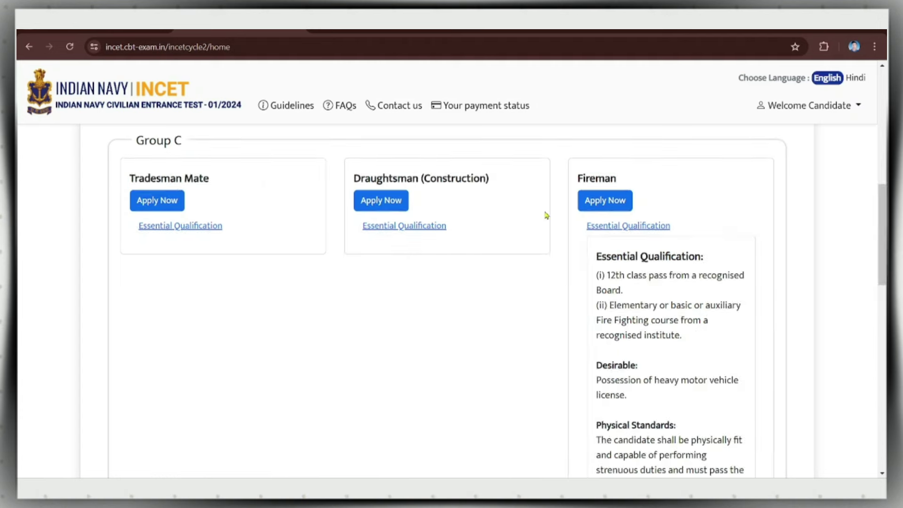
{"action": "scroll", "coordinate": [555, 234], "scroll_direction": "up", "scroll_amount": 3}
{"action": "scroll", "coordinate": [557, 234], "scroll_direction": "up", "scroll_amount": 3}
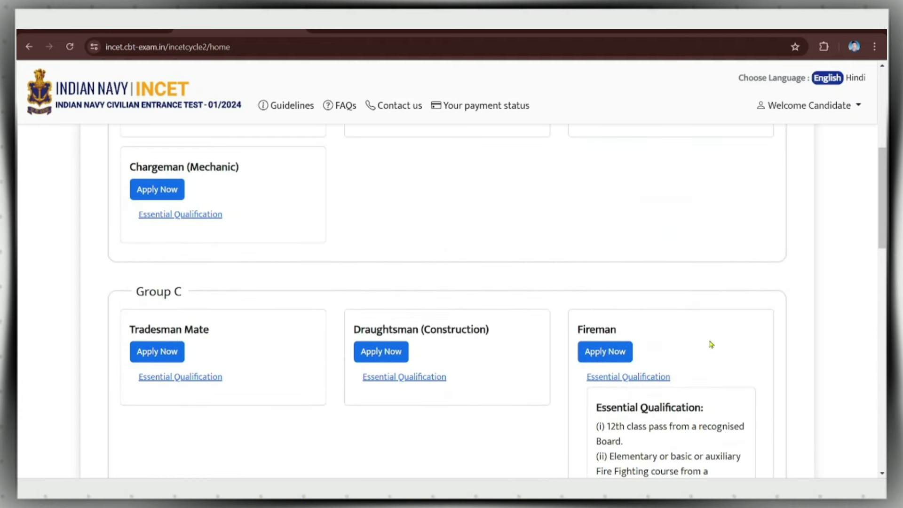
{"action": "left_click", "coordinate": [639, 377]}
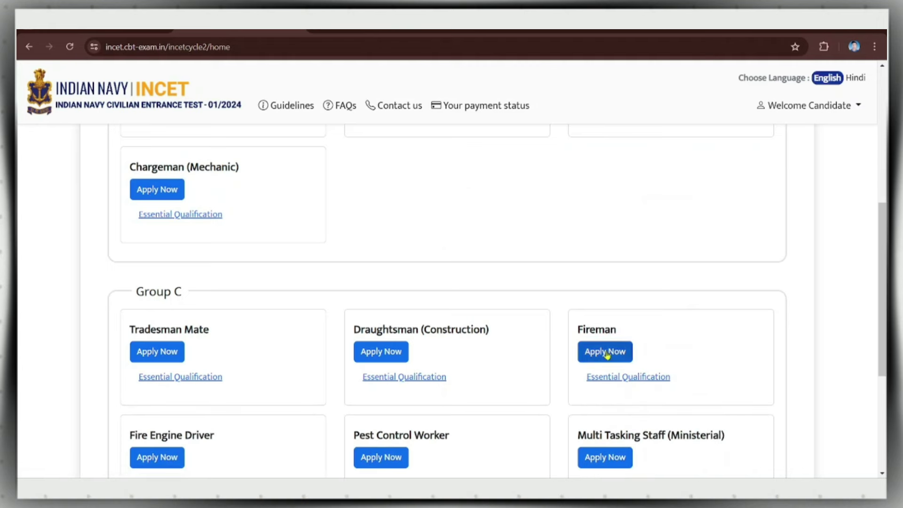
Apply for the Fireman post, then verify meeting its essential qualification criteria and save the acknowledgement.
{"action": "scroll", "coordinate": [632, 339], "scroll_direction": "down", "scroll_amount": 3}
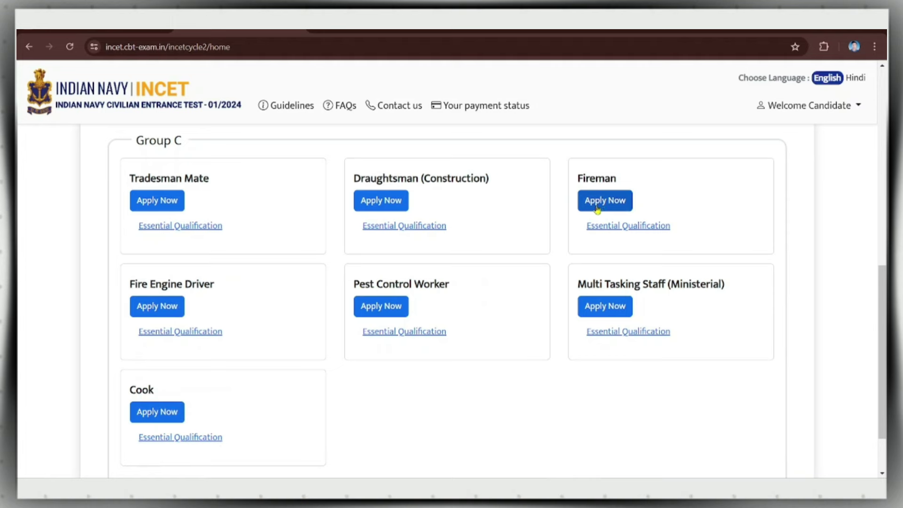
{"action": "left_click", "coordinate": [612, 211]}
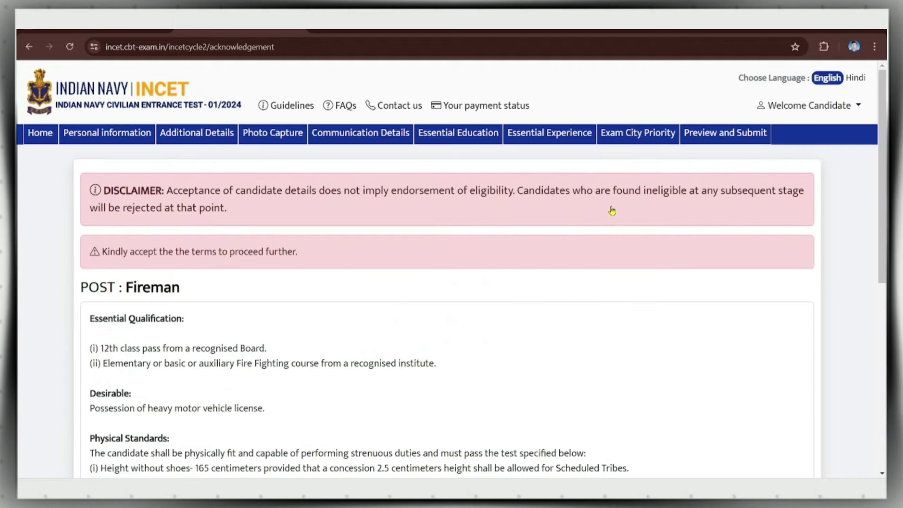
{"action": "scroll", "coordinate": [448, 308], "scroll_direction": "down", "scroll_amount": 8}
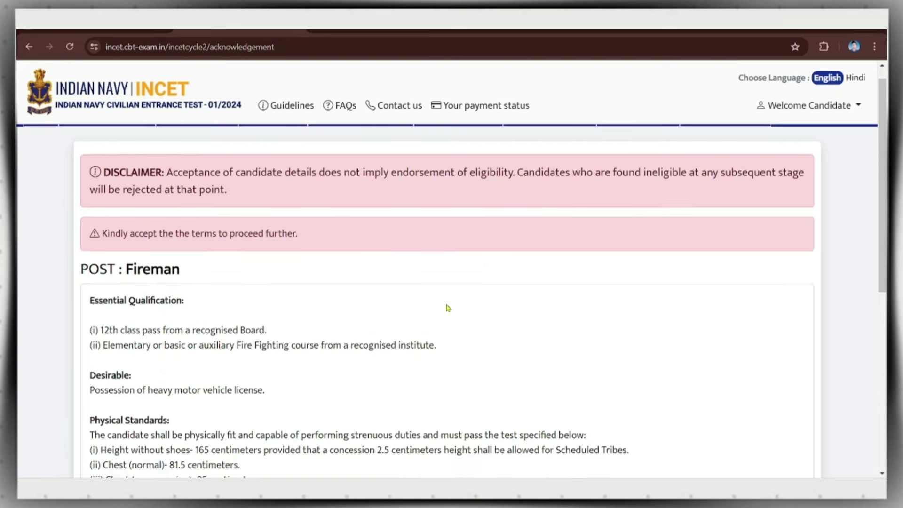
{"action": "left_click", "coordinate": [85, 356]}
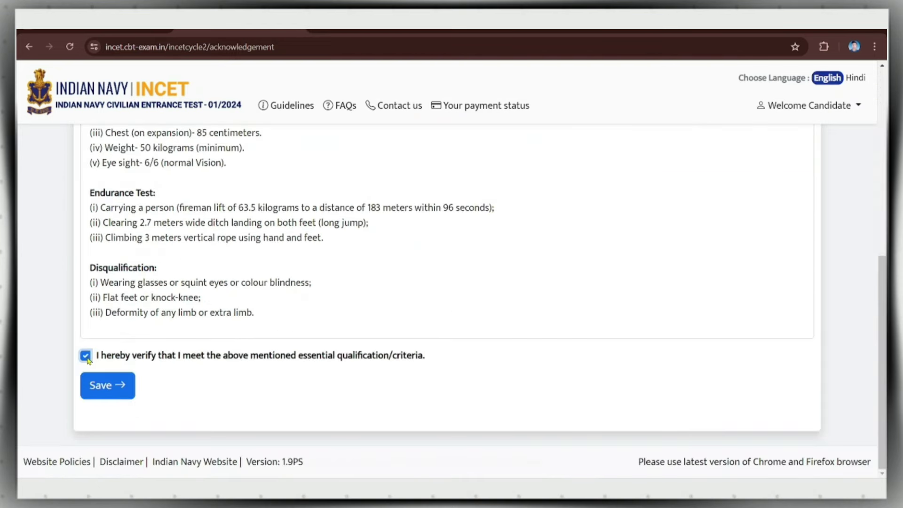
{"action": "left_click", "coordinate": [114, 390]}
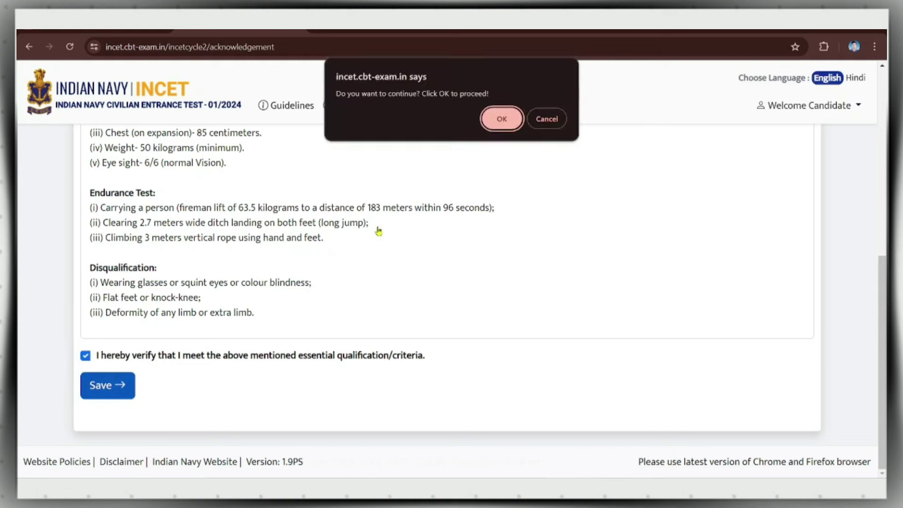
{"action": "left_click", "coordinate": [500, 120]}
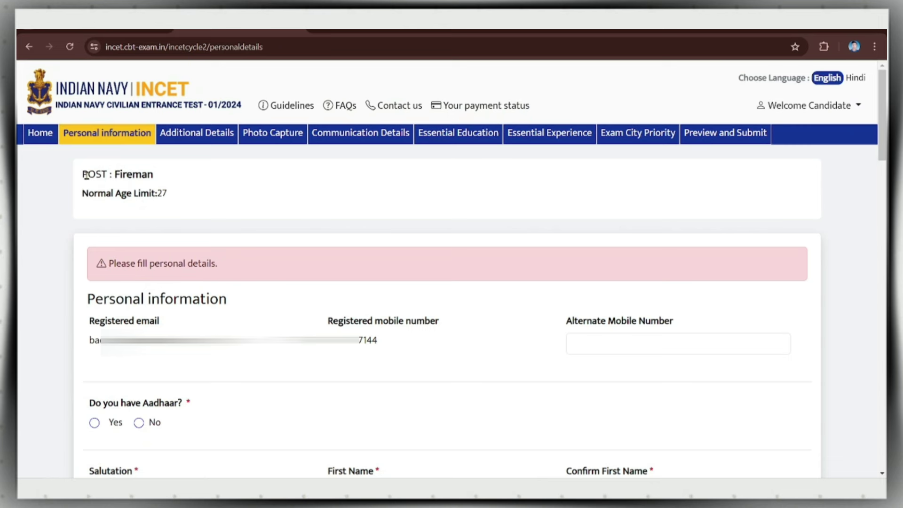
Review the post name, normal age limit, registered contact details and alternate mobile number field in the personal information form.
{"action": "left_click_drag", "start_coordinate": [83, 175], "coordinate": [104, 175]}
{"action": "left_click", "coordinate": [108, 176]}
{"action": "left_click_drag", "start_coordinate": [115, 175], "coordinate": [156, 178]}
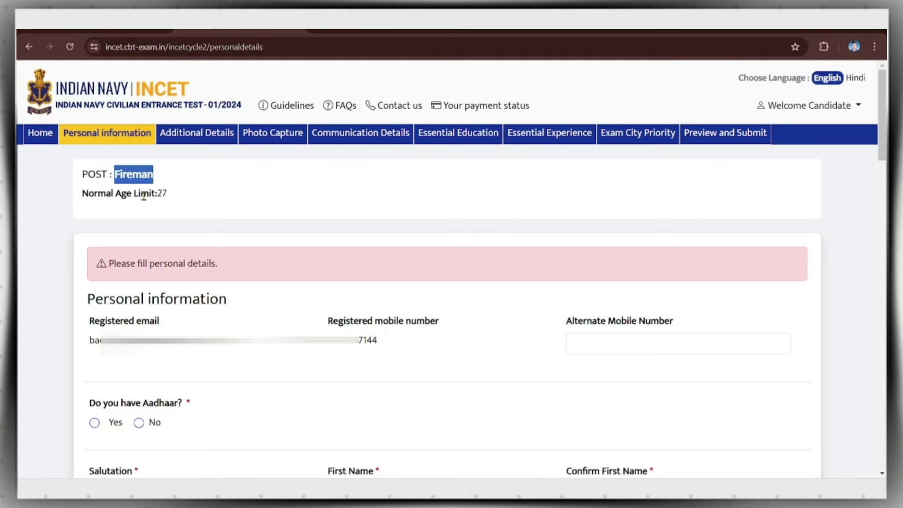
{"action": "left_click_drag", "start_coordinate": [159, 195], "coordinate": [169, 198]}
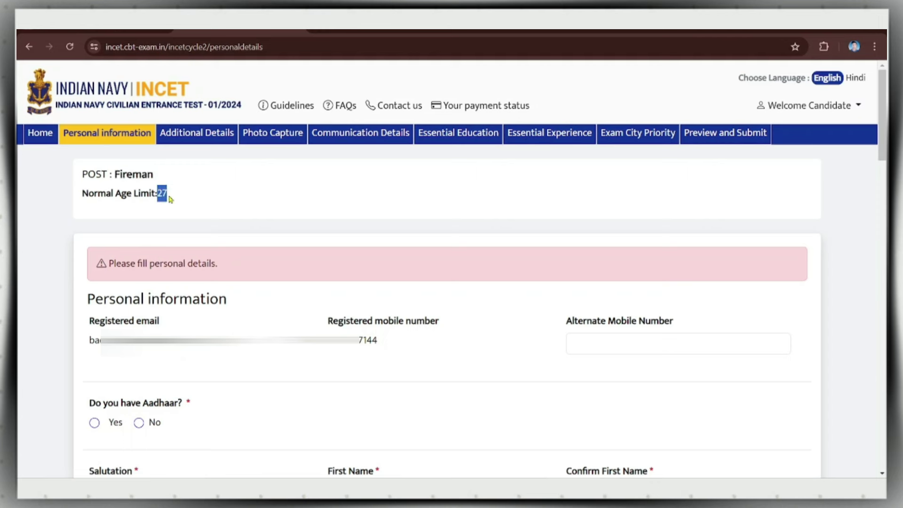
{"action": "left_click", "coordinate": [196, 203]}
{"action": "scroll", "coordinate": [224, 208], "scroll_direction": "down", "scroll_amount": 3}
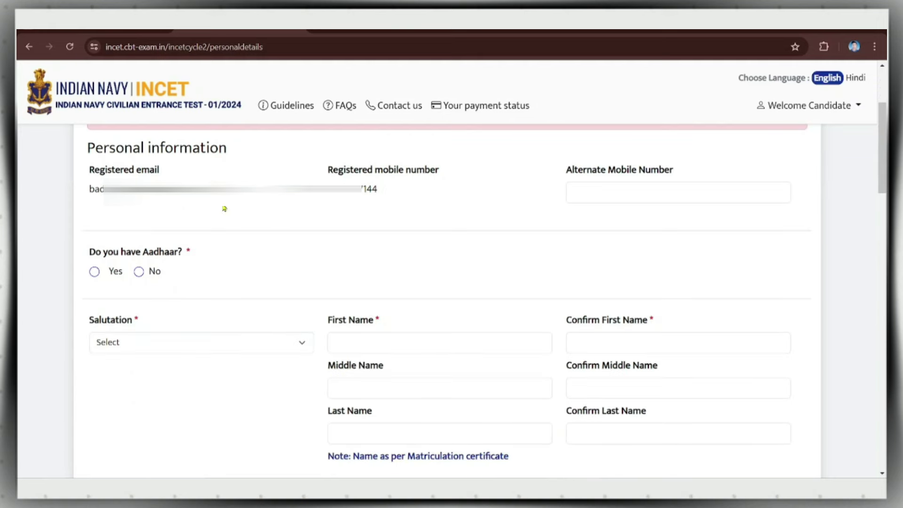
{"action": "left_click_drag", "start_coordinate": [101, 188], "coordinate": [384, 190]}
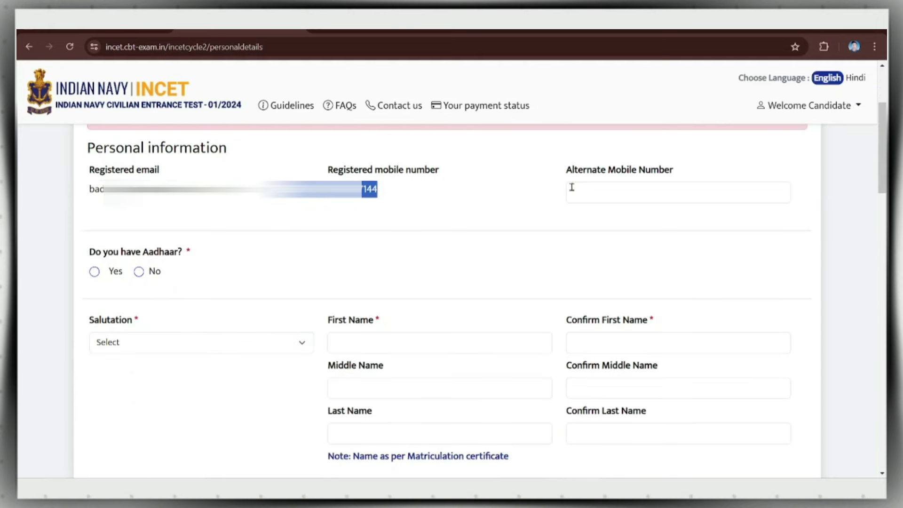
{"action": "left_click", "coordinate": [611, 196]}
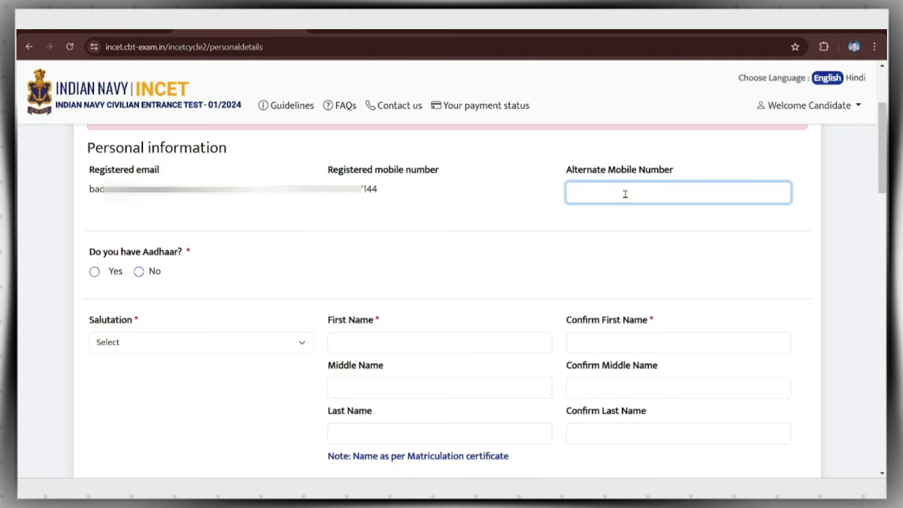
{"action": "left_click", "coordinate": [356, 250]}
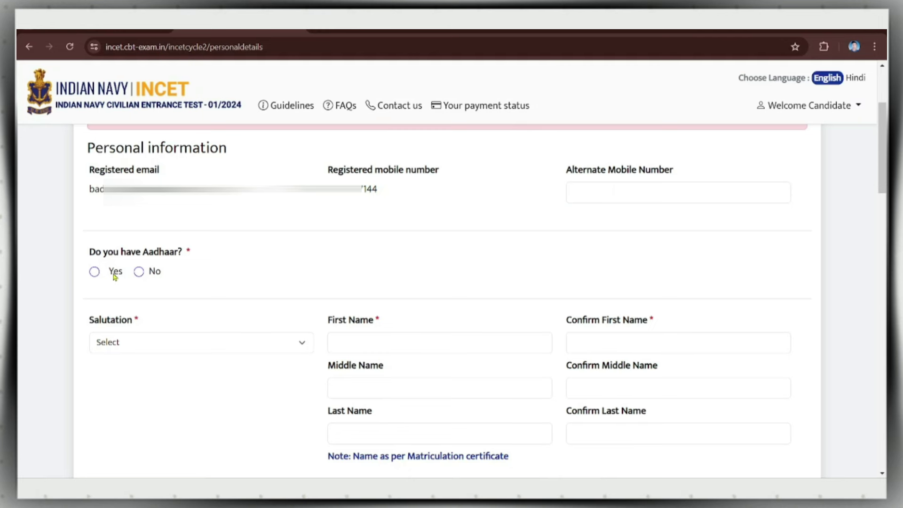
Answer Yes to having Aadhaar and set the salutation to Shri.
{"action": "left_click", "coordinate": [94, 272]}
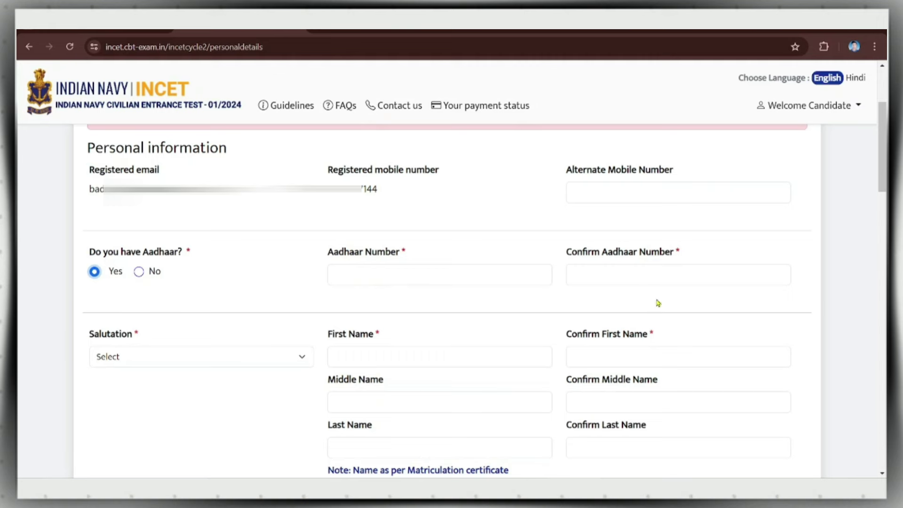
{"action": "left_click", "coordinate": [590, 275]}
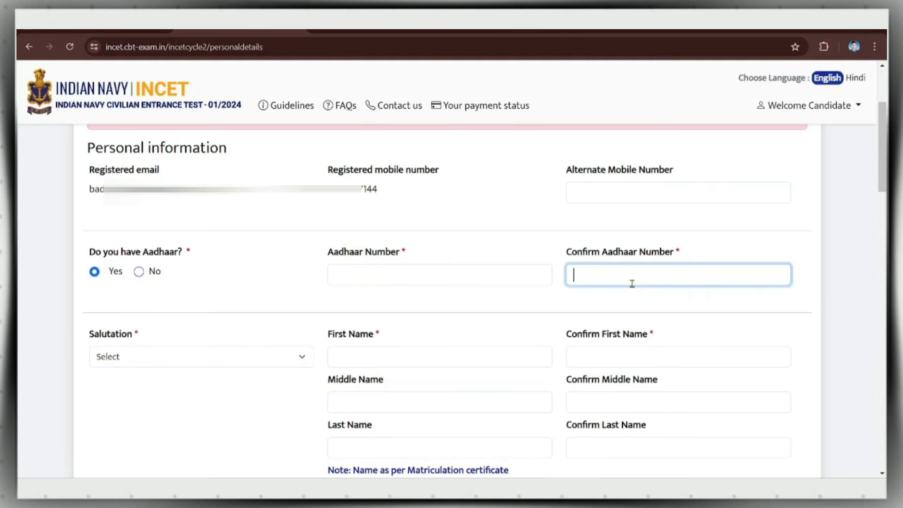
{"action": "scroll", "coordinate": [659, 275], "scroll_direction": "down", "scroll_amount": 3}
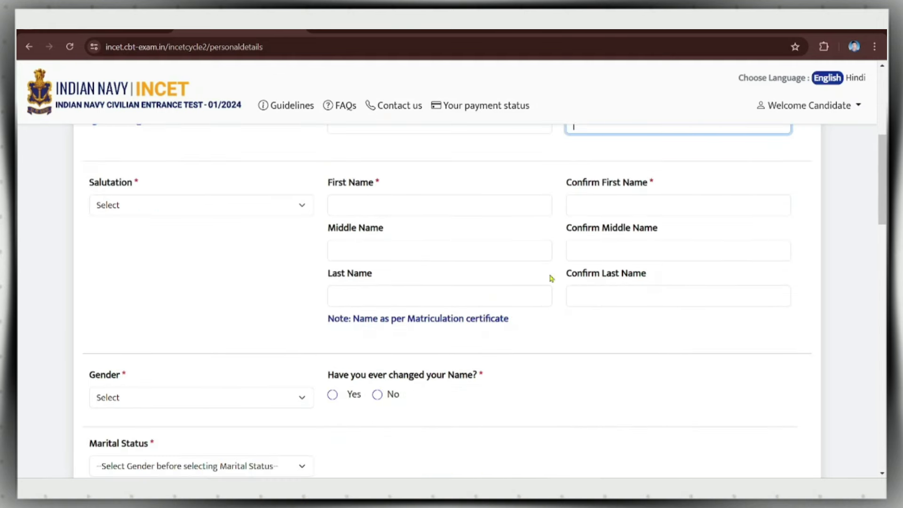
{"action": "left_click", "coordinate": [99, 193]}
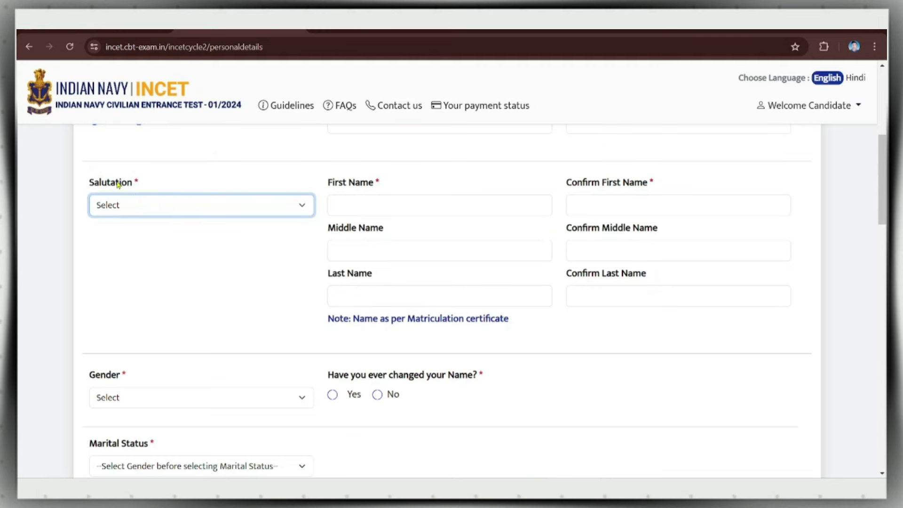
{"action": "left_click", "coordinate": [114, 208]}
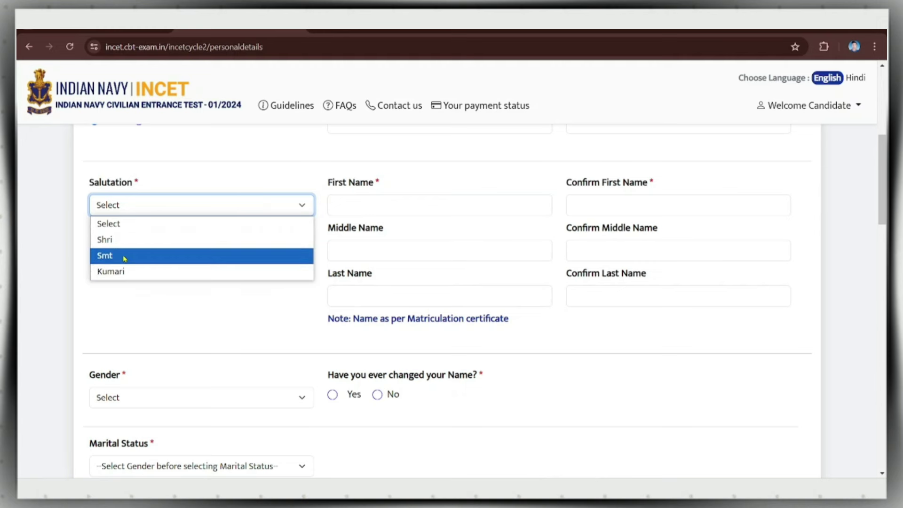
{"action": "left_click", "coordinate": [145, 207]}
{"action": "left_click", "coordinate": [145, 207]}
{"action": "left_click", "coordinate": [117, 241]}
Go through the first, middle and last name fields together with their confirmation fields.
{"action": "left_click", "coordinate": [342, 202]}
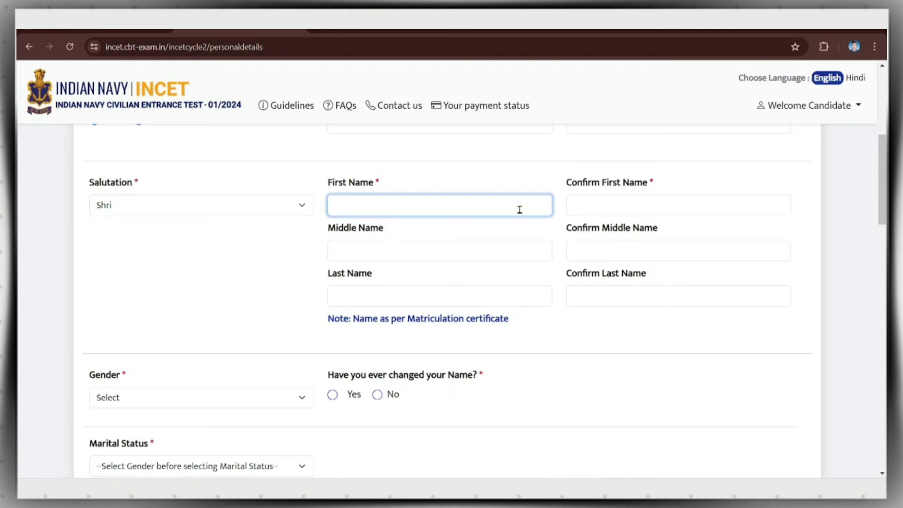
{"action": "left_click", "coordinate": [606, 204]}
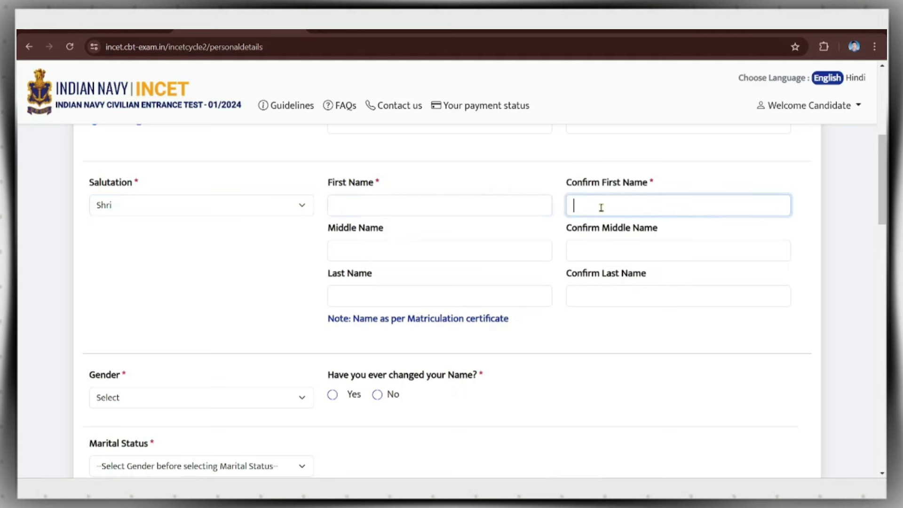
{"action": "left_click", "coordinate": [425, 250]}
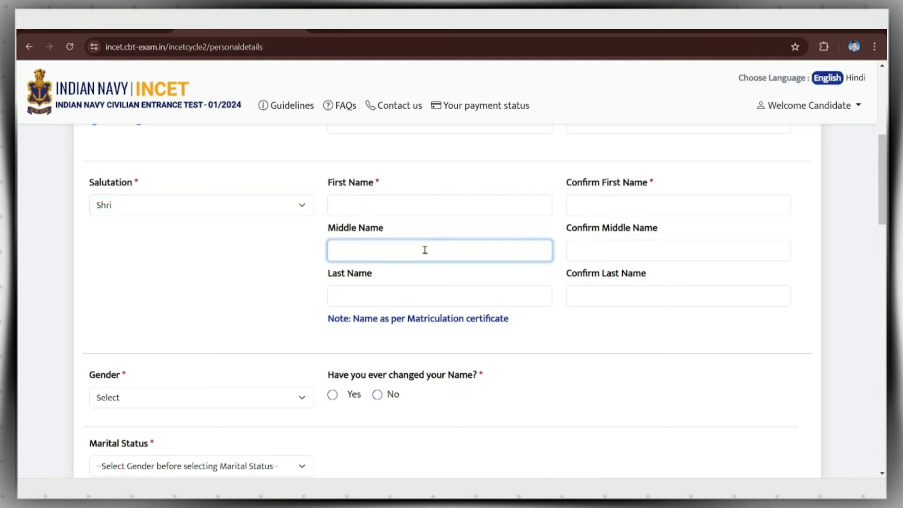
{"action": "left_click", "coordinate": [643, 246]}
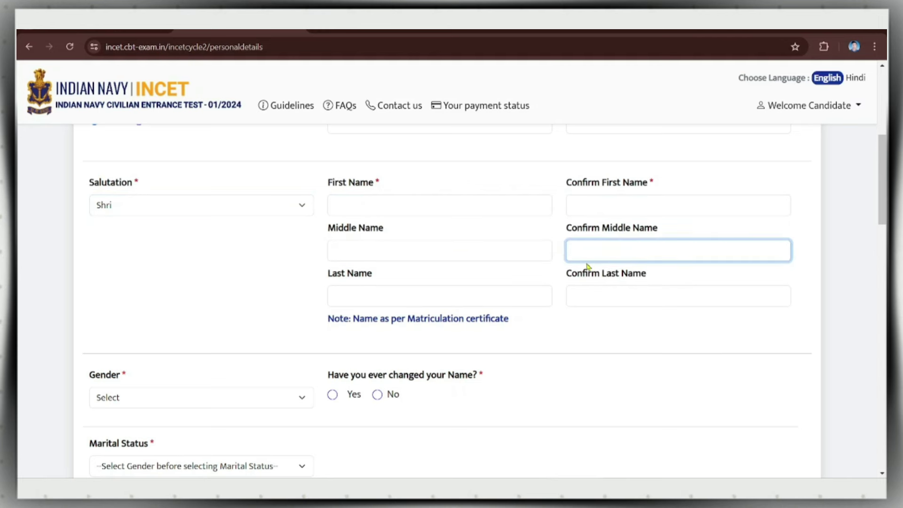
{"action": "left_click", "coordinate": [358, 300]}
{"action": "left_click", "coordinate": [671, 311]}
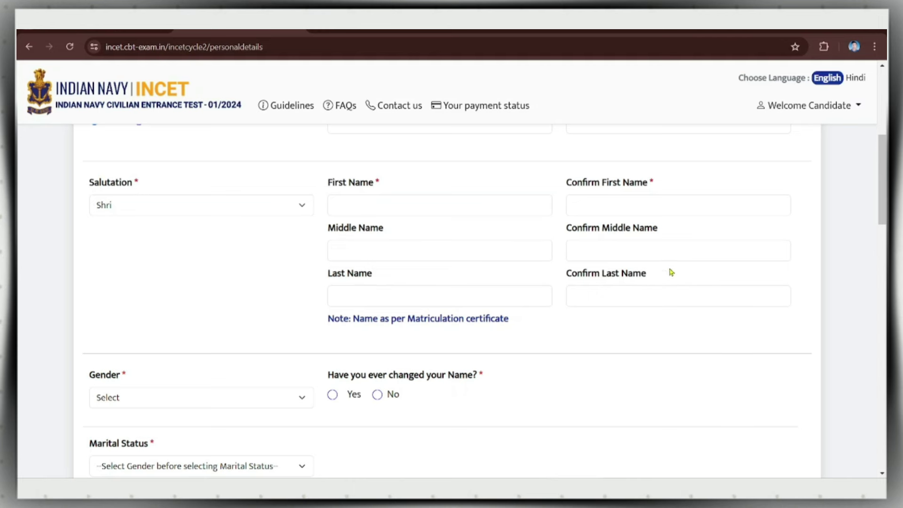
{"action": "left_click", "coordinate": [368, 202]}
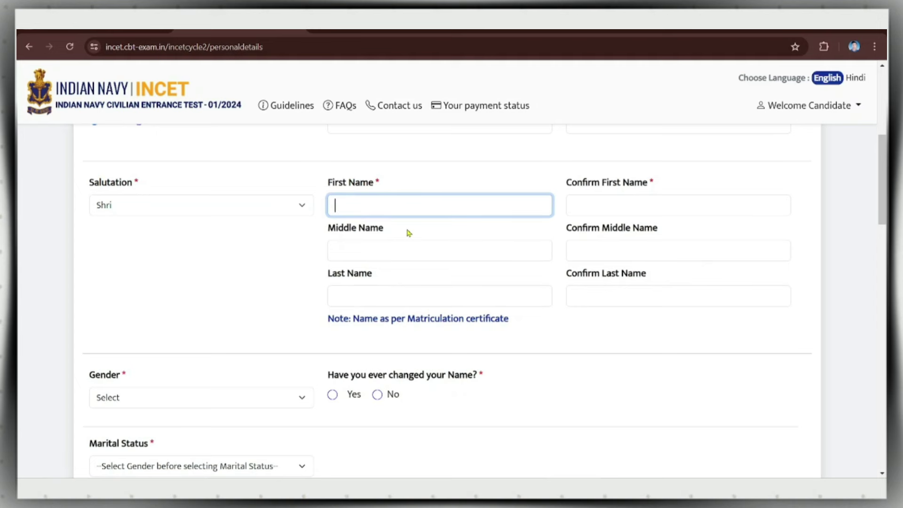
Set the gender to Male and answer No to ever having changed the name.
{"action": "scroll", "coordinate": [412, 237], "scroll_direction": "down", "scroll_amount": 3}
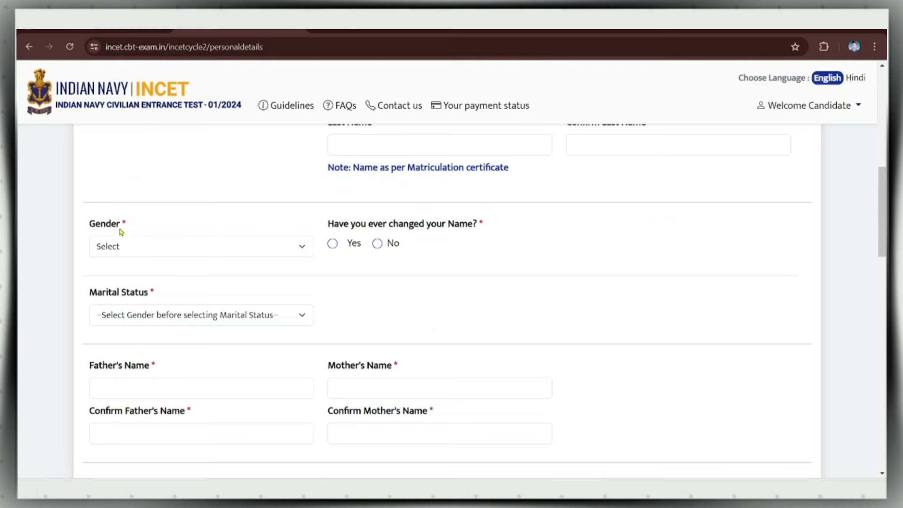
{"action": "left_click", "coordinate": [120, 246]}
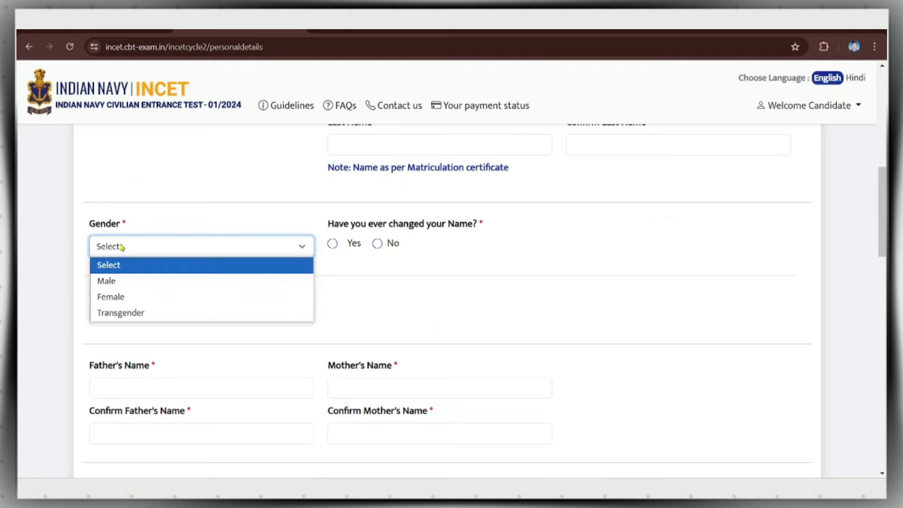
{"action": "left_click", "coordinate": [113, 282]}
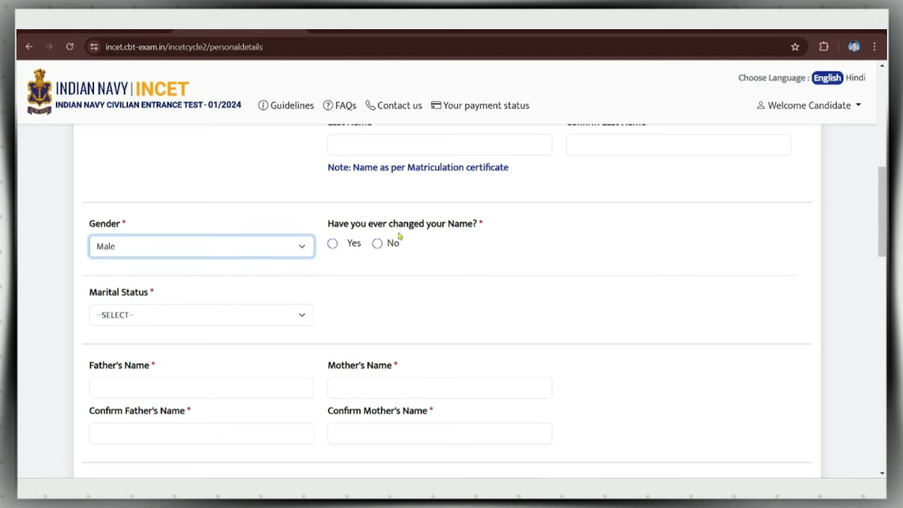
{"action": "left_click_drag", "start_coordinate": [362, 231], "coordinate": [426, 226]}
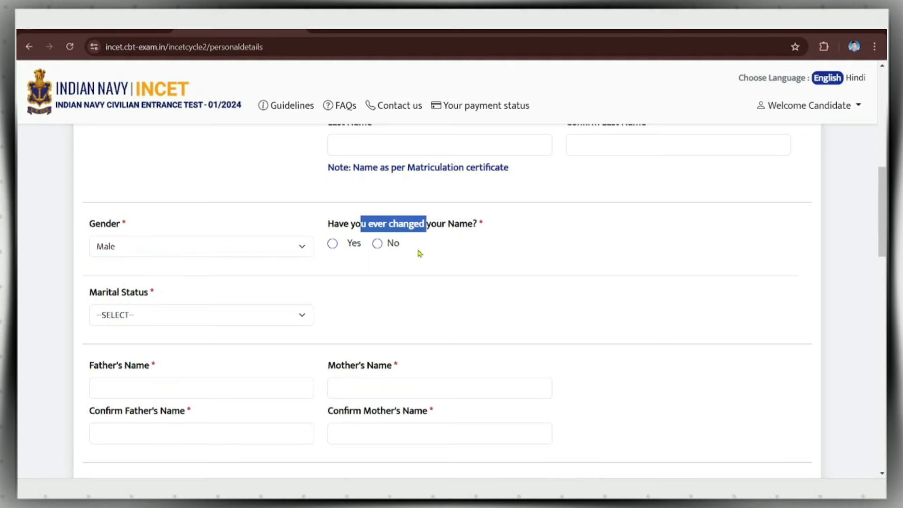
{"action": "left_click", "coordinate": [403, 254]}
{"action": "left_click", "coordinate": [377, 244]}
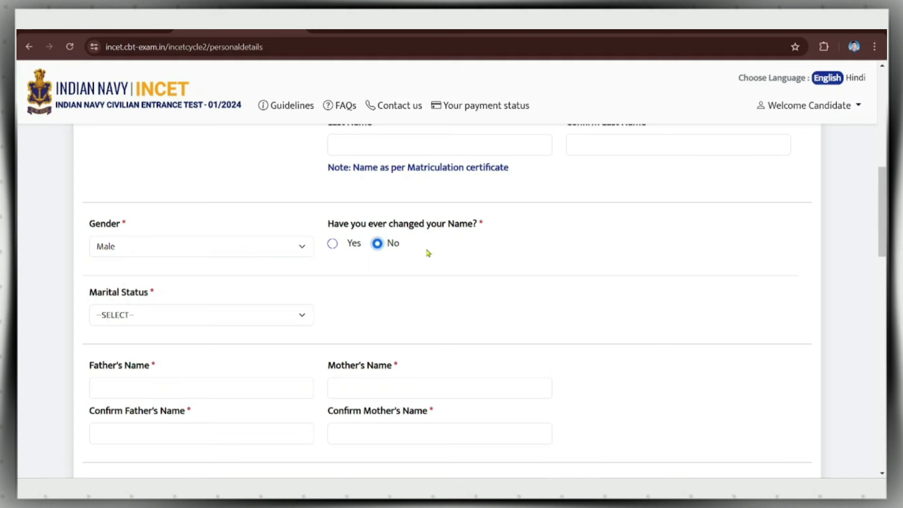
Set the marital status to Unmarried.
{"action": "scroll", "coordinate": [428, 253], "scroll_direction": "down", "scroll_amount": 3}
{"action": "left_click_drag", "start_coordinate": [94, 154], "coordinate": [150, 150]}
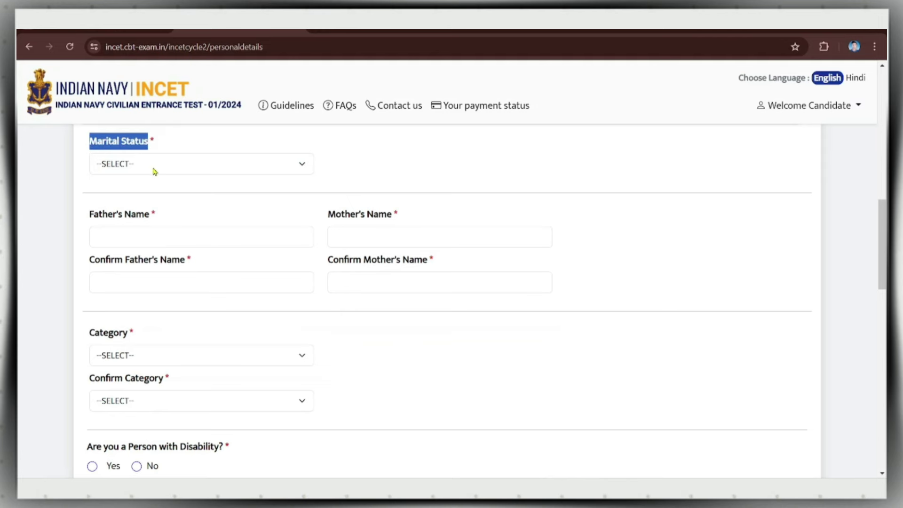
{"action": "left_click", "coordinate": [154, 171]}
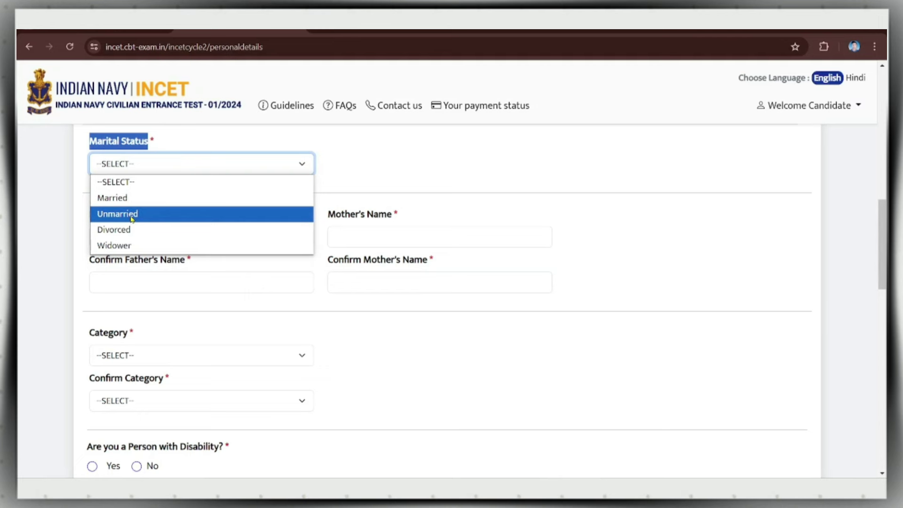
{"action": "left_click", "coordinate": [170, 219]}
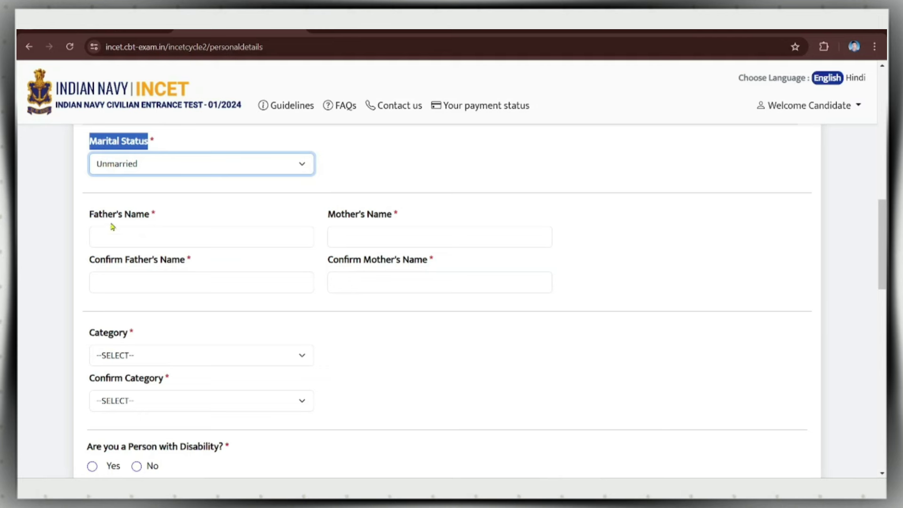
Go through the father's and mother's name fields together with their confirmation fields.
{"action": "left_click", "coordinate": [134, 236]}
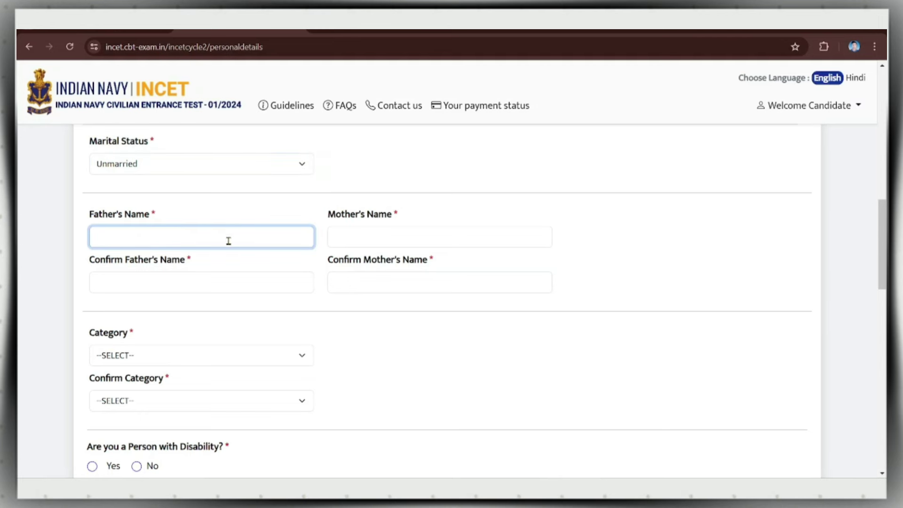
{"action": "left_click", "coordinate": [354, 237]}
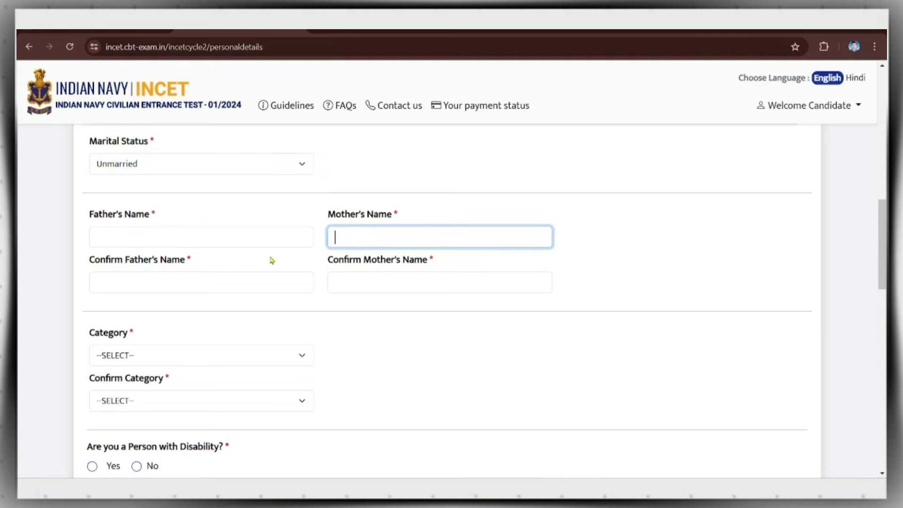
{"action": "left_click", "coordinate": [130, 282]}
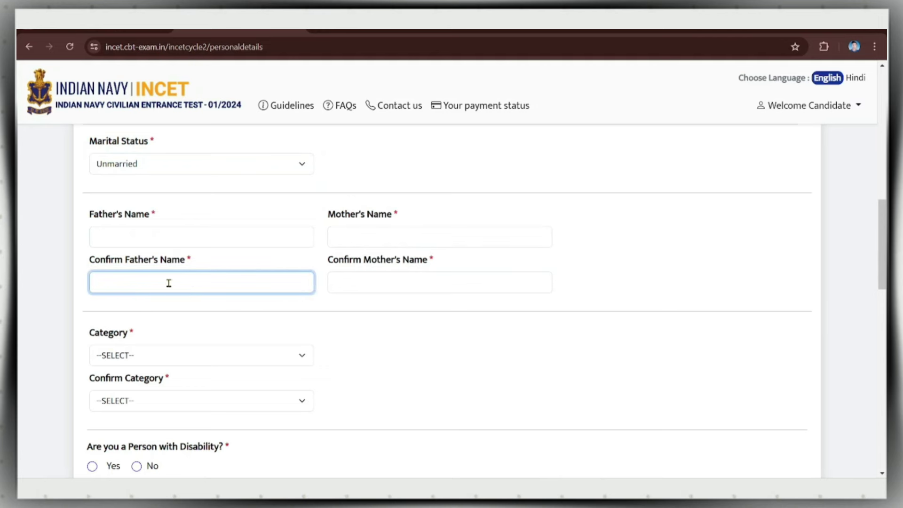
{"action": "left_click", "coordinate": [407, 288]}
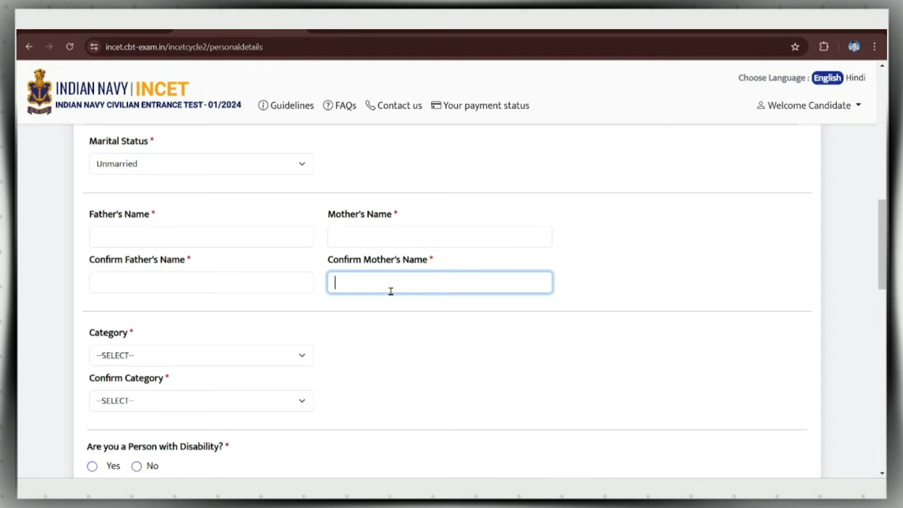
Try General as the category, and settle on Other Backward Class (OBC - NCL).
{"action": "scroll", "coordinate": [384, 291], "scroll_direction": "down", "scroll_amount": 3}
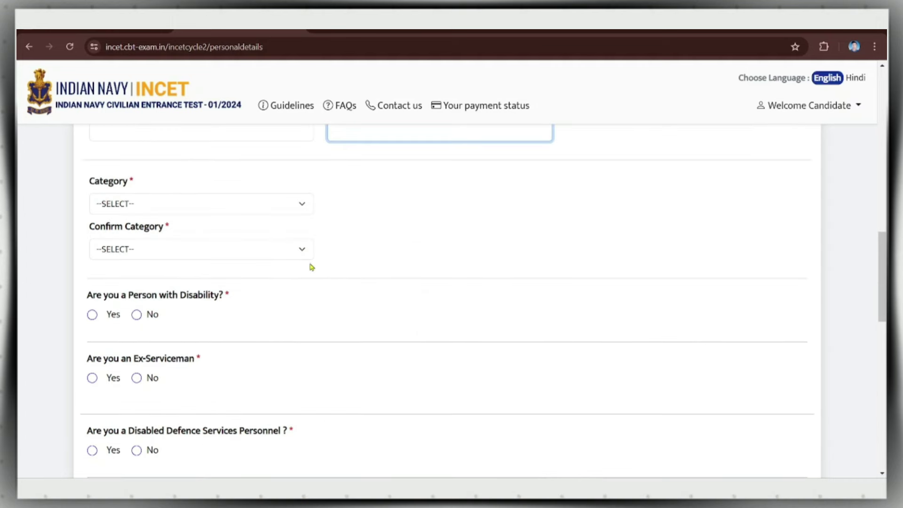
{"action": "left_click", "coordinate": [159, 204]}
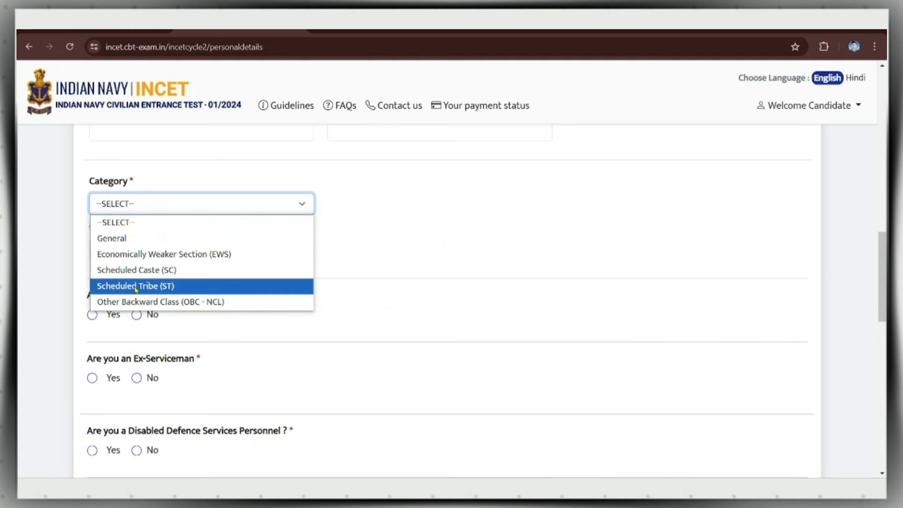
{"action": "left_click", "coordinate": [136, 239]}
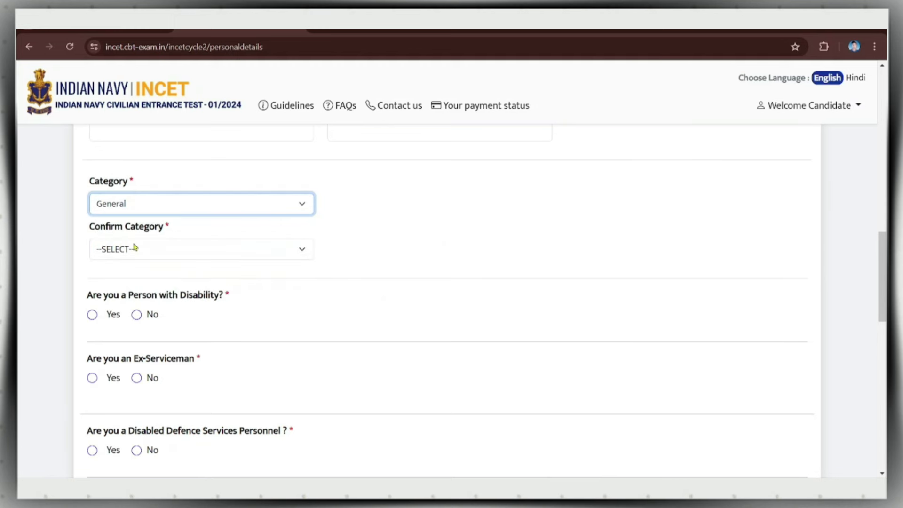
{"action": "left_click", "coordinate": [132, 212]}
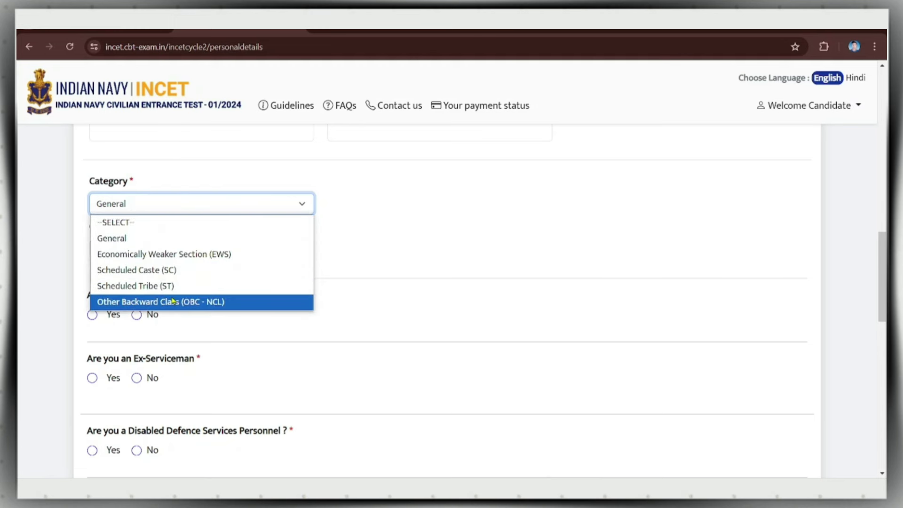
{"action": "left_click", "coordinate": [207, 302]}
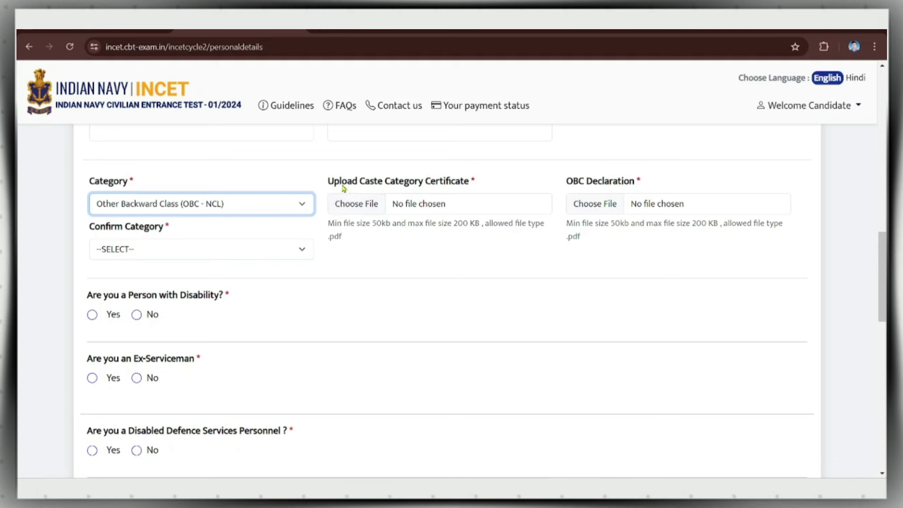
{"action": "left_click", "coordinate": [200, 208]}
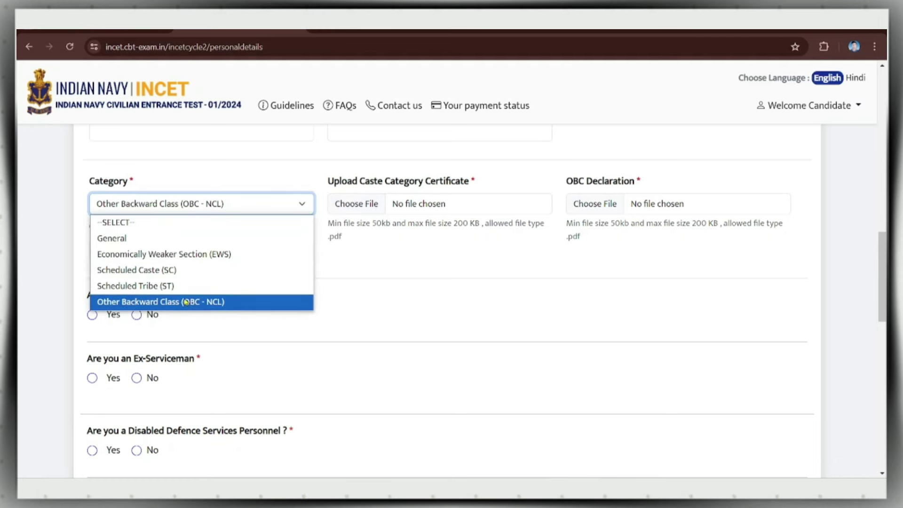
{"action": "left_click", "coordinate": [185, 302]}
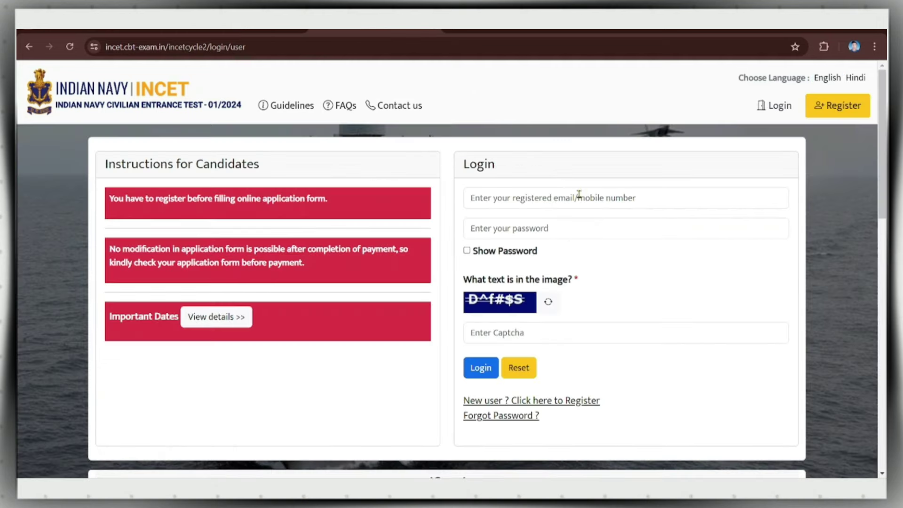
Find the Format for SC/ST Category Certificate in the login page's notifications and open the document.
{"action": "scroll", "coordinate": [595, 207], "scroll_direction": "down", "scroll_amount": 6}
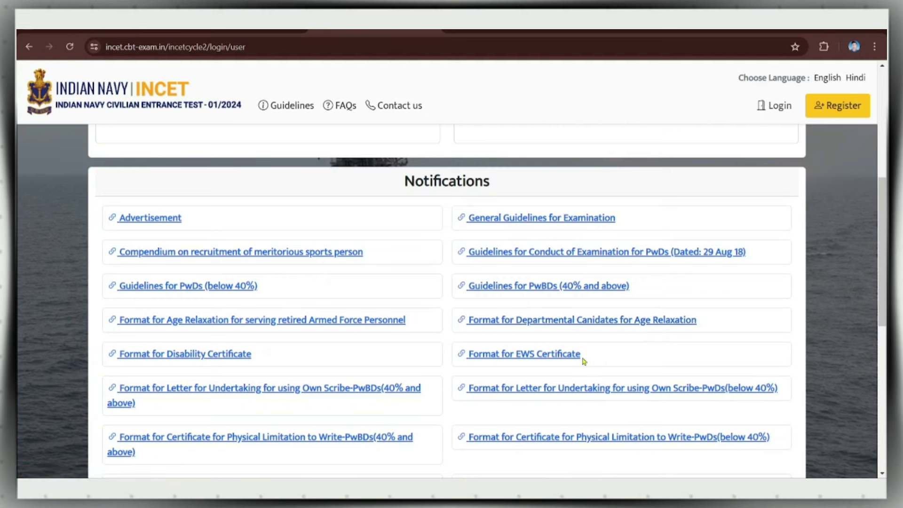
{"action": "scroll", "coordinate": [560, 366], "scroll_direction": "down", "scroll_amount": 3}
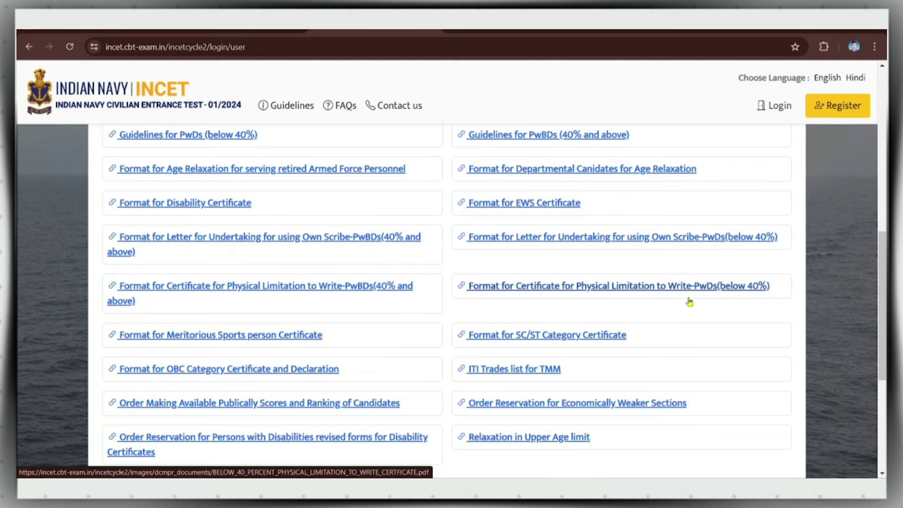
{"action": "left_click", "coordinate": [543, 344]}
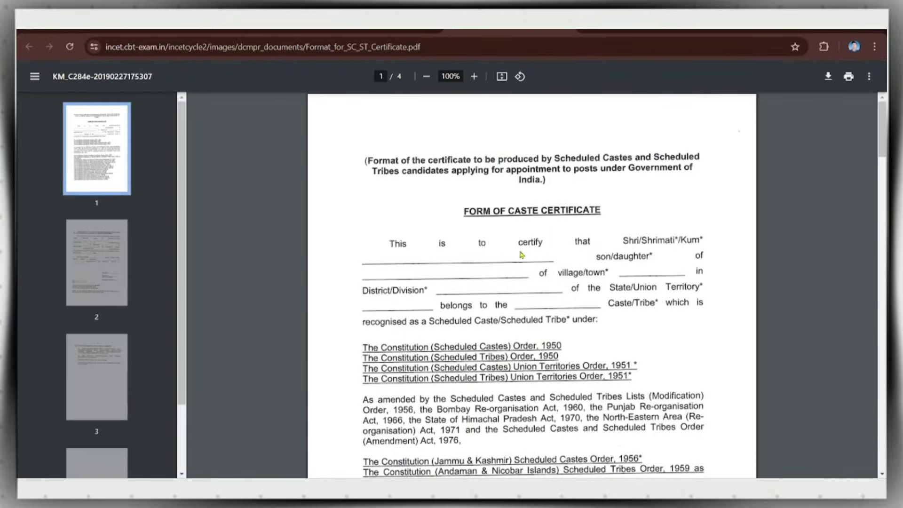
Examine the SC/ST caste certificate format, including its fill-in fields, signature section and list of authorities empowered to issue it.
{"action": "scroll", "coordinate": [539, 256], "scroll_direction": "down", "scroll_amount": 20}
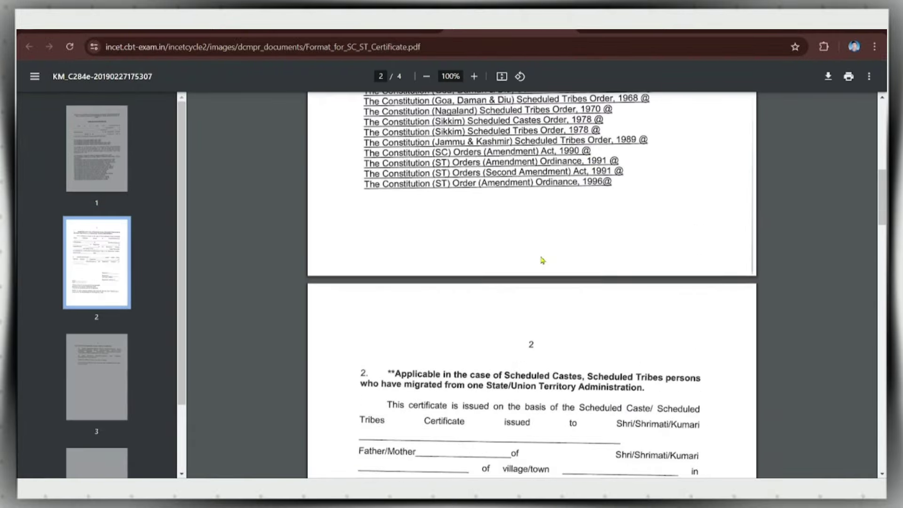
{"action": "scroll", "coordinate": [541, 258], "scroll_direction": "down", "scroll_amount": 10}
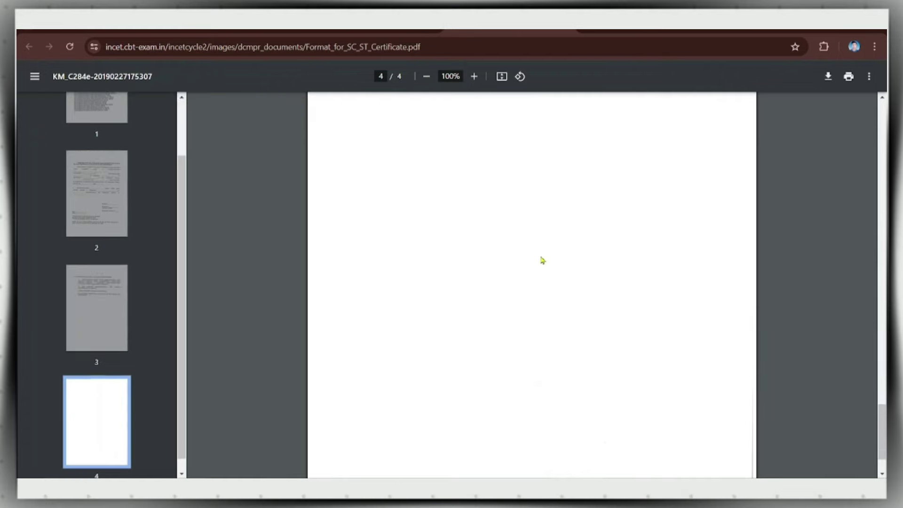
{"action": "key", "text": "Home"}
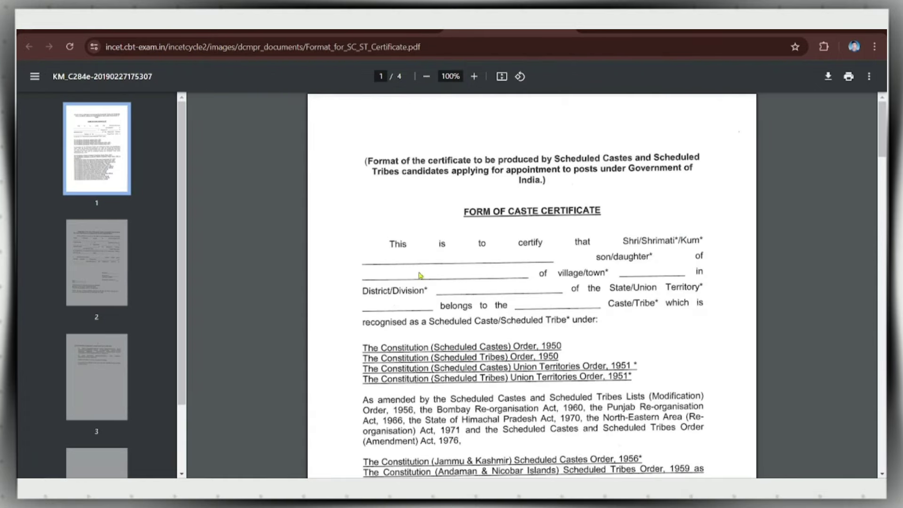
{"action": "scroll", "coordinate": [547, 284], "scroll_direction": "down", "scroll_amount": 12}
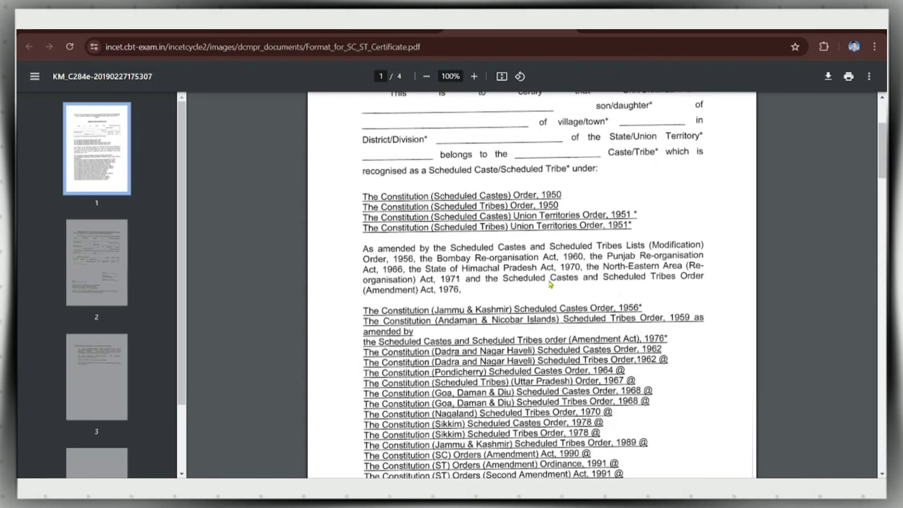
{"action": "scroll", "coordinate": [603, 276], "scroll_direction": "down", "scroll_amount": 6}
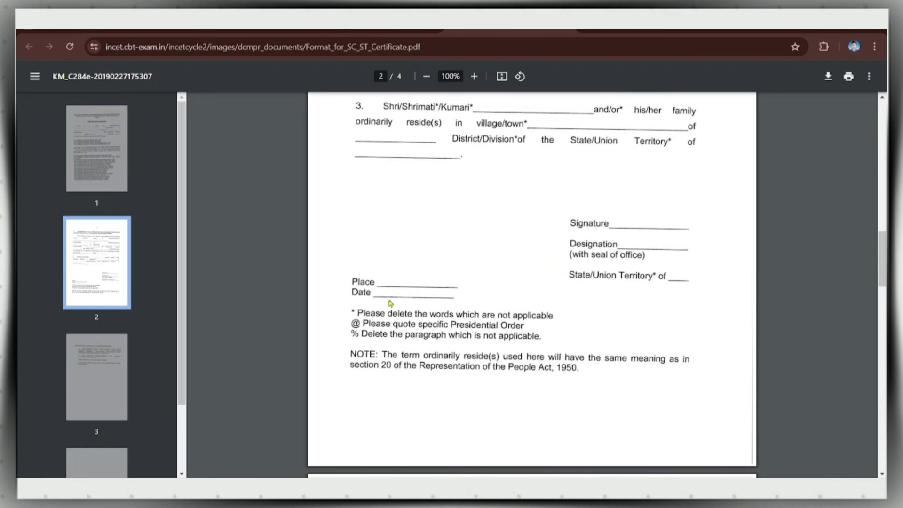
{"action": "scroll", "coordinate": [600, 289], "scroll_direction": "down", "scroll_amount": 3}
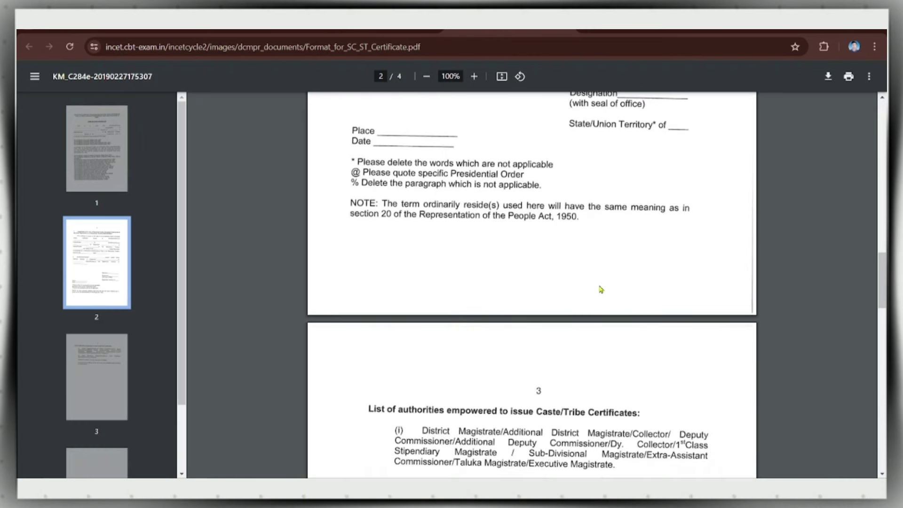
{"action": "scroll", "coordinate": [595, 295], "scroll_direction": "down", "scroll_amount": 3}
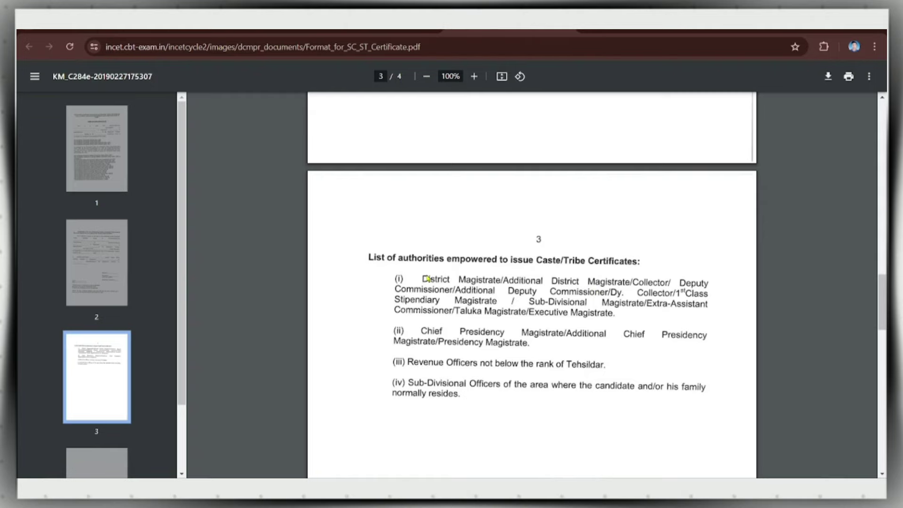
{"action": "scroll", "coordinate": [465, 282], "scroll_direction": "up", "scroll_amount": 20}
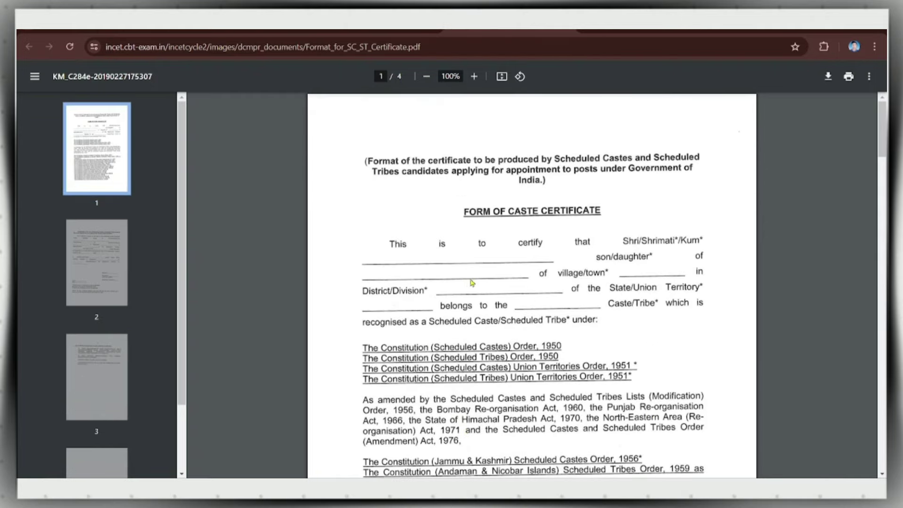
Return to the personal details form and confirm the category as Other Backward Class (OBC - NCL).
{"action": "left_click", "coordinate": [240, 21]}
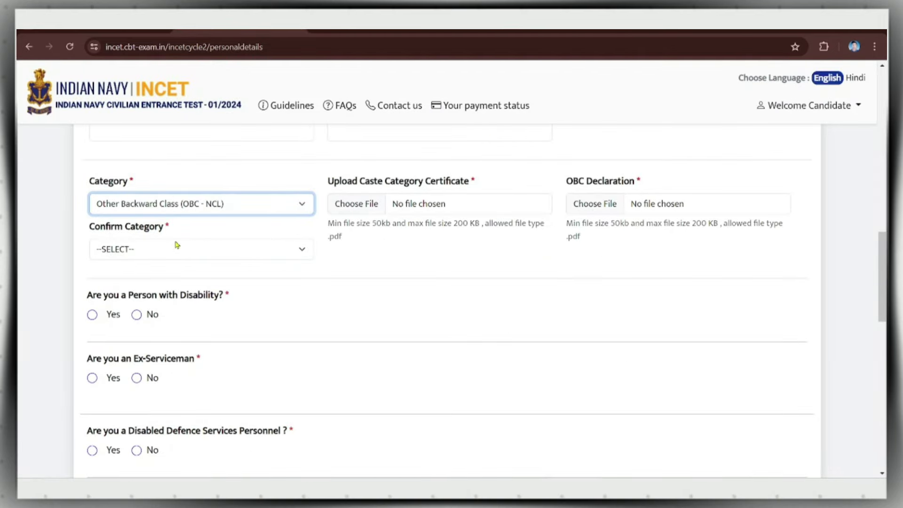
{"action": "left_click", "coordinate": [253, 254]}
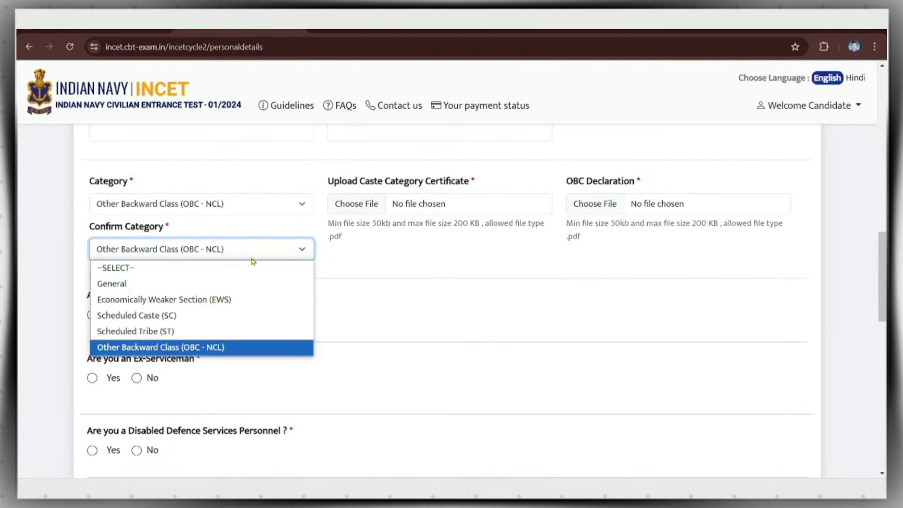
{"action": "left_click", "coordinate": [211, 348]}
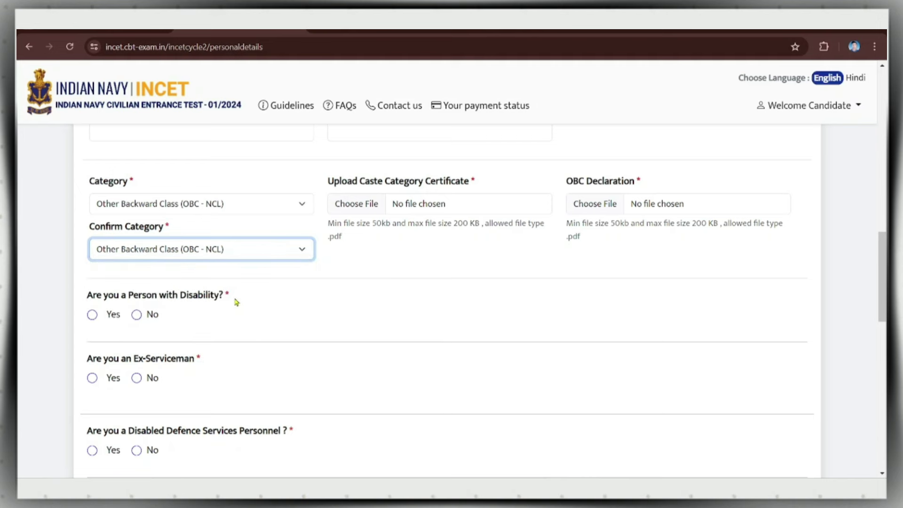
Answer No to being a Person with Disability and No to being an Ex-Serviceman.
{"action": "scroll", "coordinate": [232, 312], "scroll_direction": "down", "scroll_amount": 3}
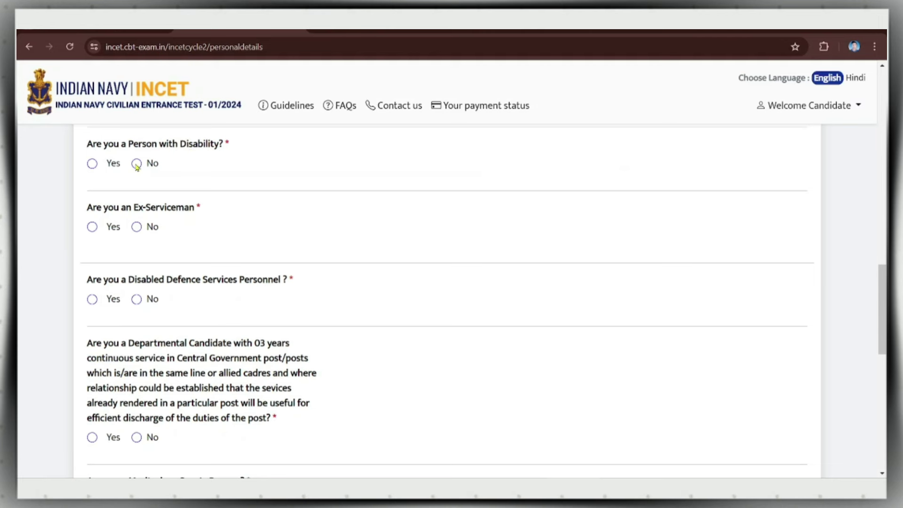
{"action": "left_click", "coordinate": [137, 228]}
{"action": "left_click", "coordinate": [146, 164]}
{"action": "left_click_drag", "start_coordinate": [87, 280], "coordinate": [304, 291]}
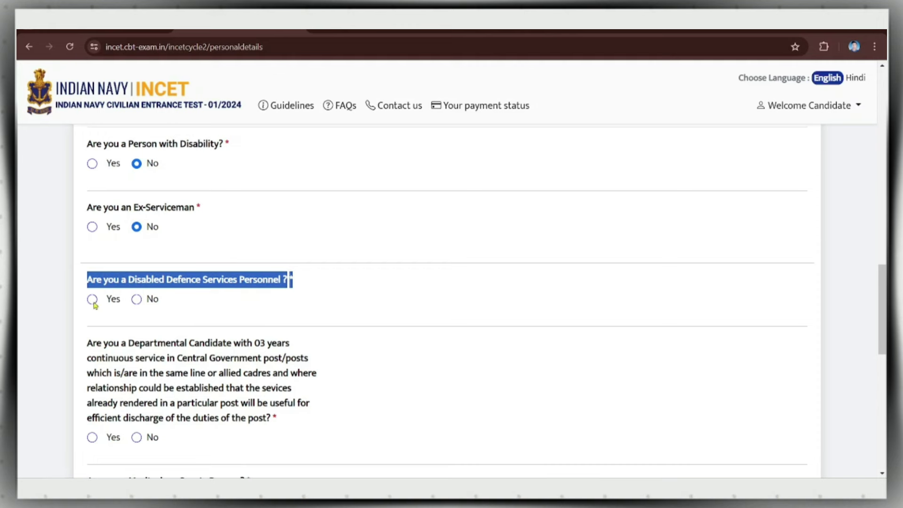
Answer No to being a Departmental Candidate and No to being a Meritorious Sports Person.
{"action": "left_click", "coordinate": [161, 308]}
{"action": "scroll", "coordinate": [166, 310], "scroll_direction": "down", "scroll_amount": 1}
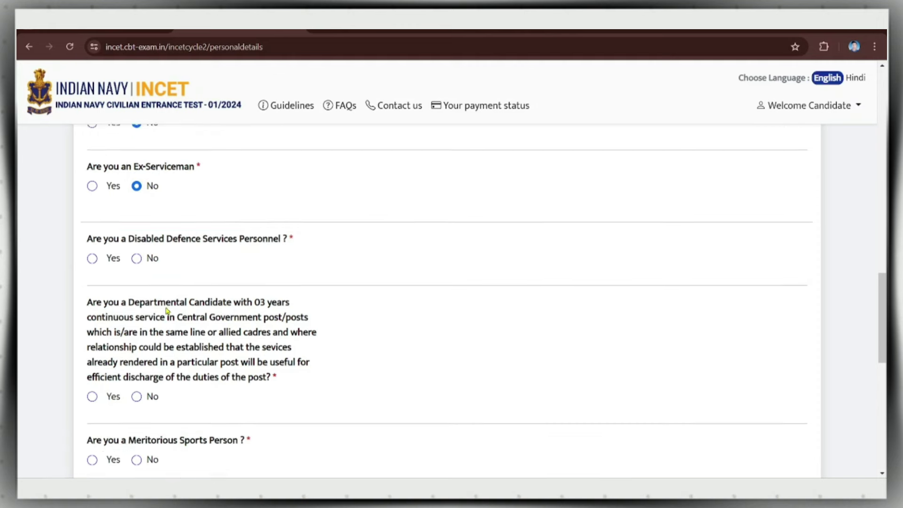
{"action": "scroll", "coordinate": [167, 311], "scroll_direction": "down", "scroll_amount": 2}
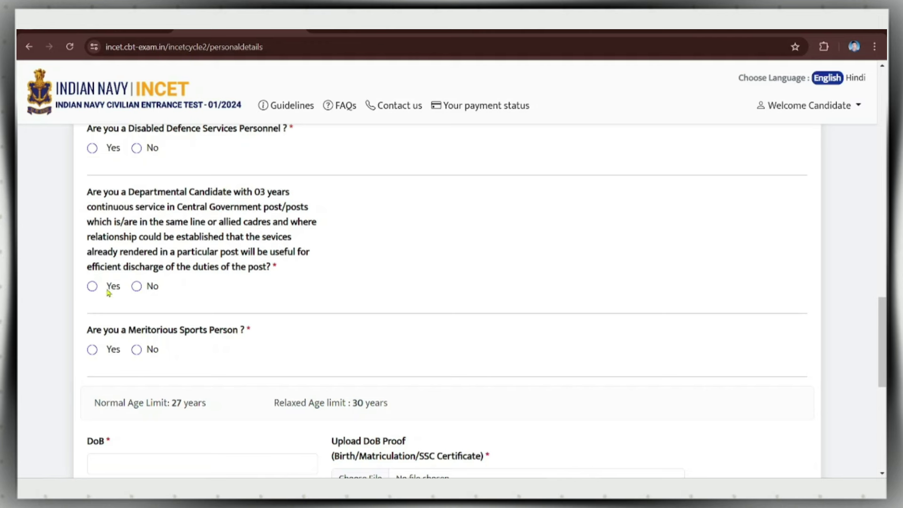
{"action": "left_click", "coordinate": [136, 286]}
{"action": "scroll", "coordinate": [186, 355], "scroll_direction": "down", "scroll_amount": 3}
{"action": "scroll", "coordinate": [187, 361], "scroll_direction": "up", "scroll_amount": 3}
{"action": "left_click", "coordinate": [137, 356]}
{"action": "left_click", "coordinate": [97, 350]}
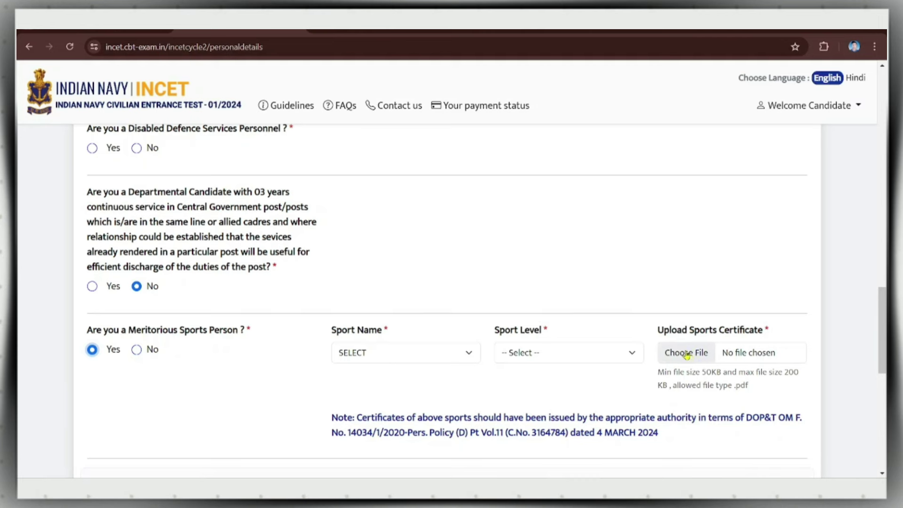
{"action": "left_click", "coordinate": [136, 350]}
Examine the date of birth picker and the size limits and file types for the DoB proof, photograph and signature uploads.
{"action": "scroll", "coordinate": [151, 360], "scroll_direction": "down", "scroll_amount": 3}
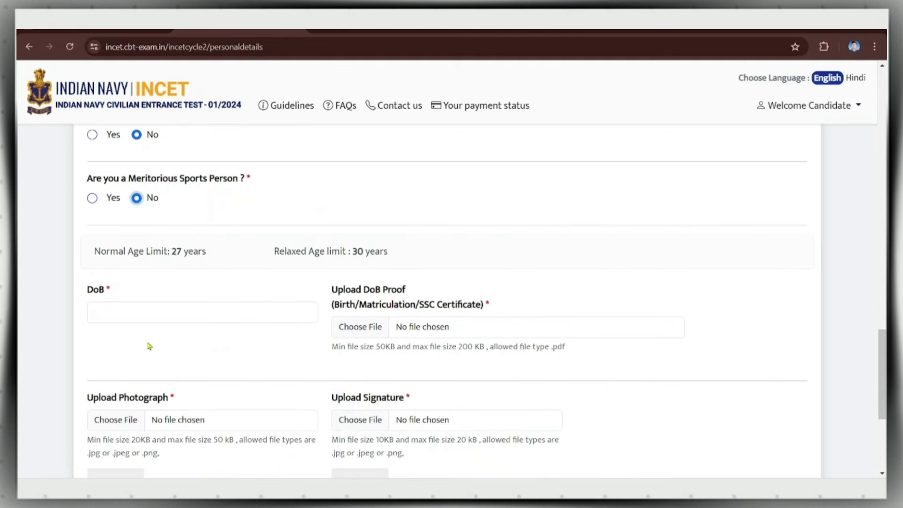
{"action": "left_click", "coordinate": [102, 317]}
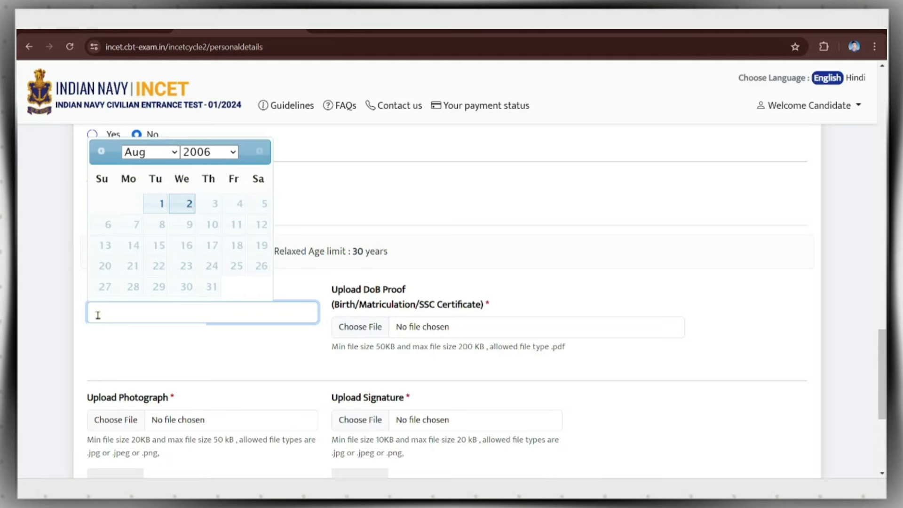
{"action": "left_click", "coordinate": [84, 332]}
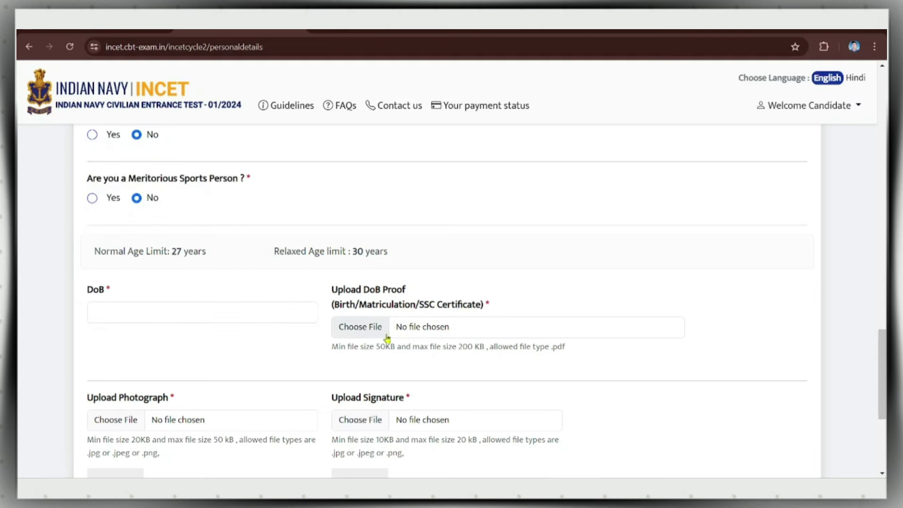
{"action": "scroll", "coordinate": [387, 338], "scroll_direction": "down", "scroll_amount": 3}
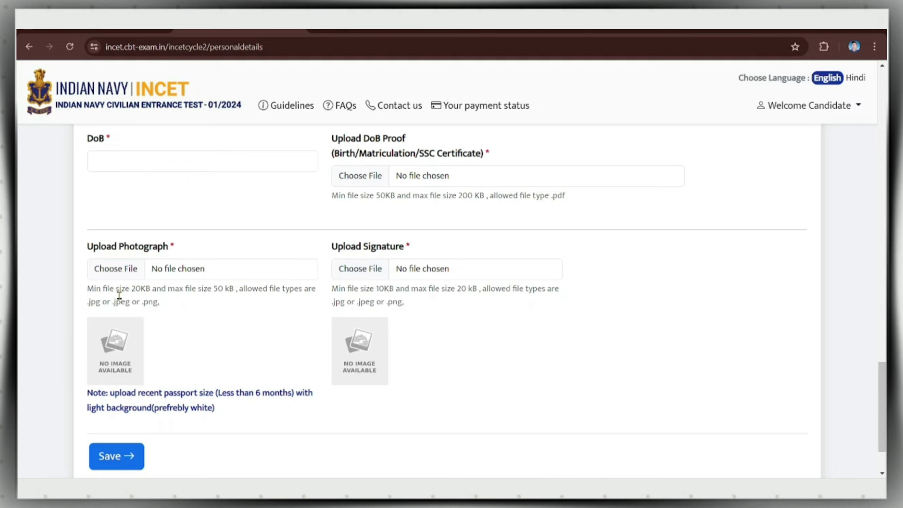
{"action": "left_click_drag", "start_coordinate": [132, 289], "coordinate": [151, 289]}
{"action": "left_click_drag", "start_coordinate": [214, 292], "coordinate": [232, 293]}
{"action": "left_click_drag", "start_coordinate": [375, 291], "coordinate": [394, 290]}
{"action": "left_click_drag", "start_coordinate": [457, 291], "coordinate": [477, 290]}
Save the personal details and proceed to the additional details section.
{"action": "scroll", "coordinate": [434, 329], "scroll_direction": "down", "scroll_amount": 2}
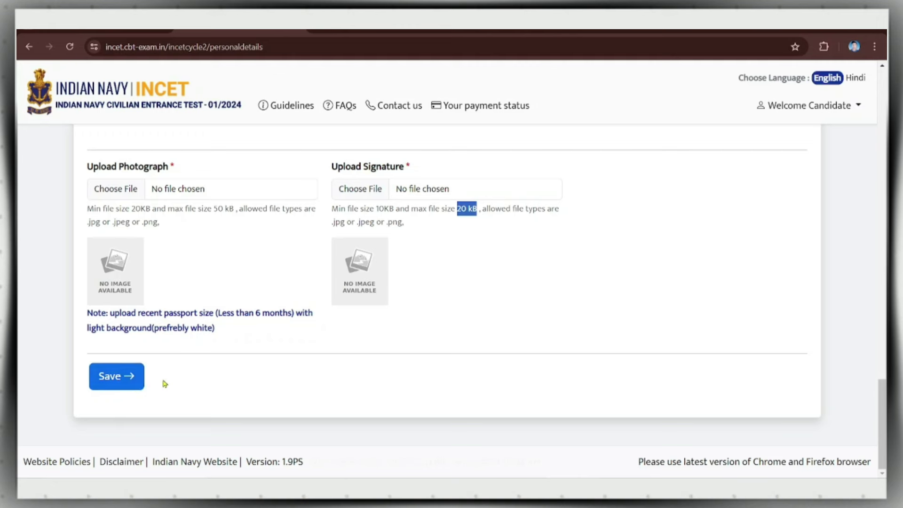
{"action": "left_click", "coordinate": [116, 376]}
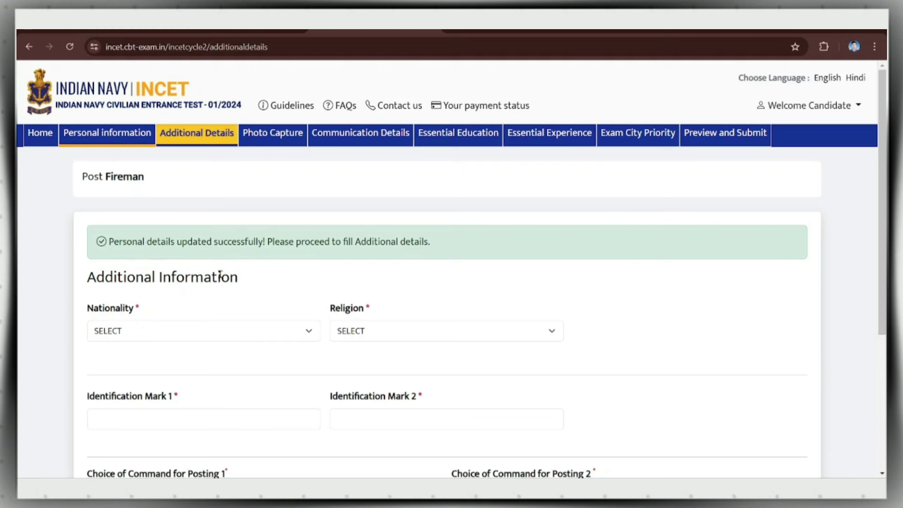
Set the nationality to (a) a citizen of India and the religion to Hindu, and go to the identification mark fields.
{"action": "scroll", "coordinate": [221, 297], "scroll_direction": "down", "scroll_amount": 3}
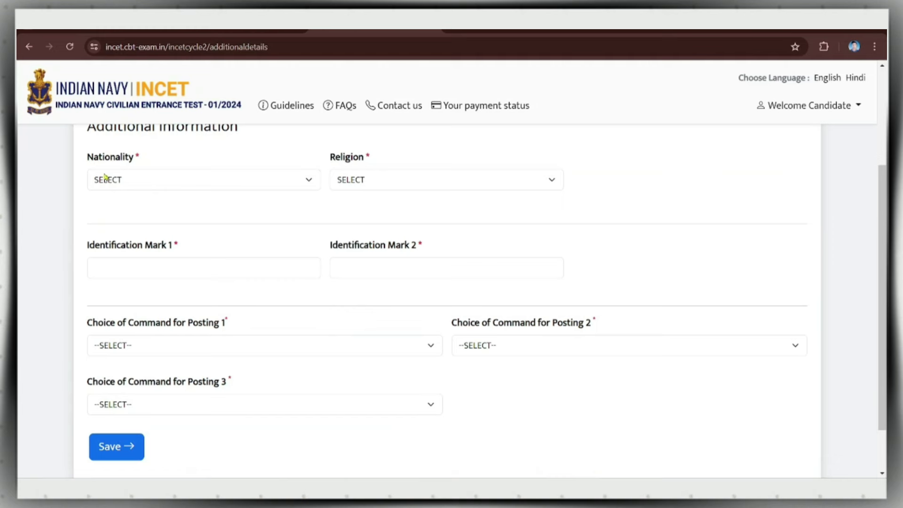
{"action": "left_click", "coordinate": [157, 177]}
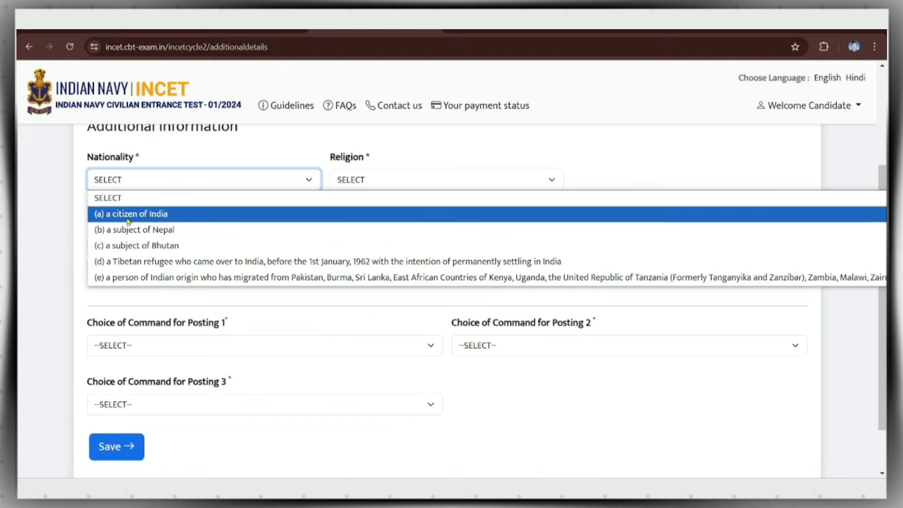
{"action": "left_click", "coordinate": [158, 214]}
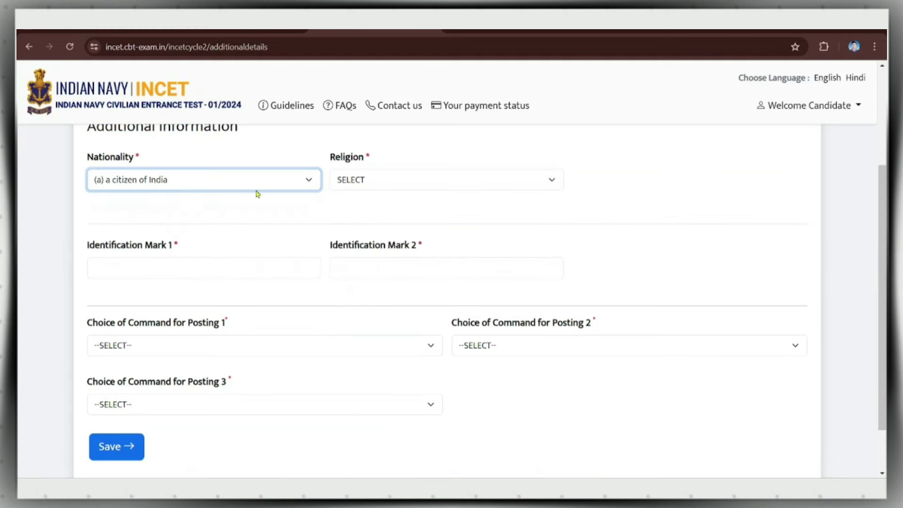
{"action": "left_click", "coordinate": [355, 186]}
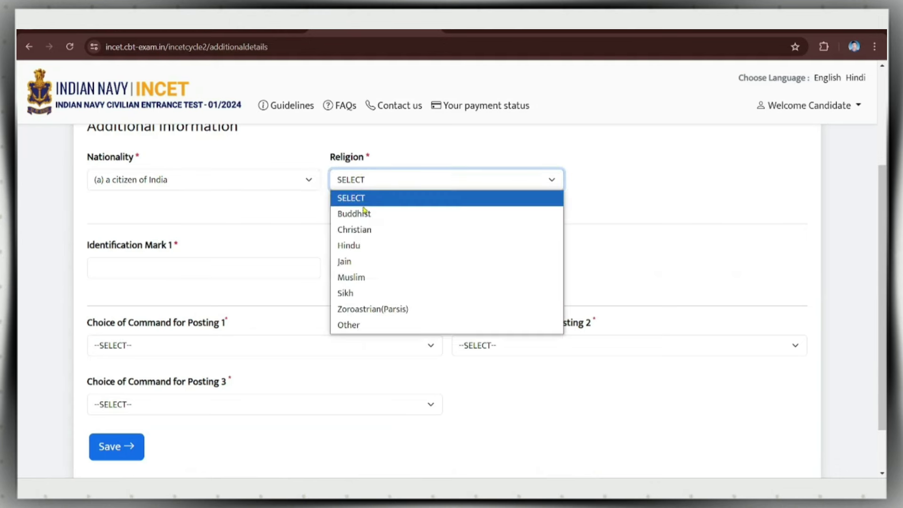
{"action": "left_click", "coordinate": [365, 247]}
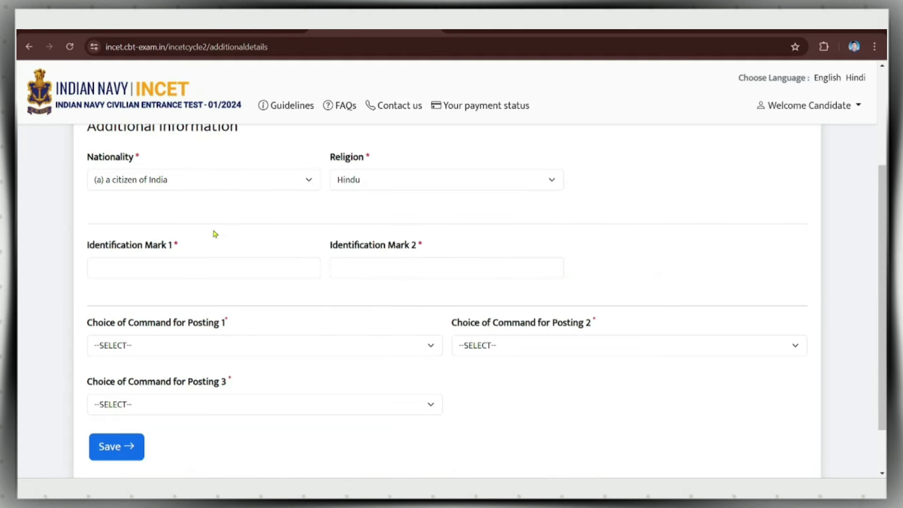
{"action": "left_click", "coordinate": [159, 266]}
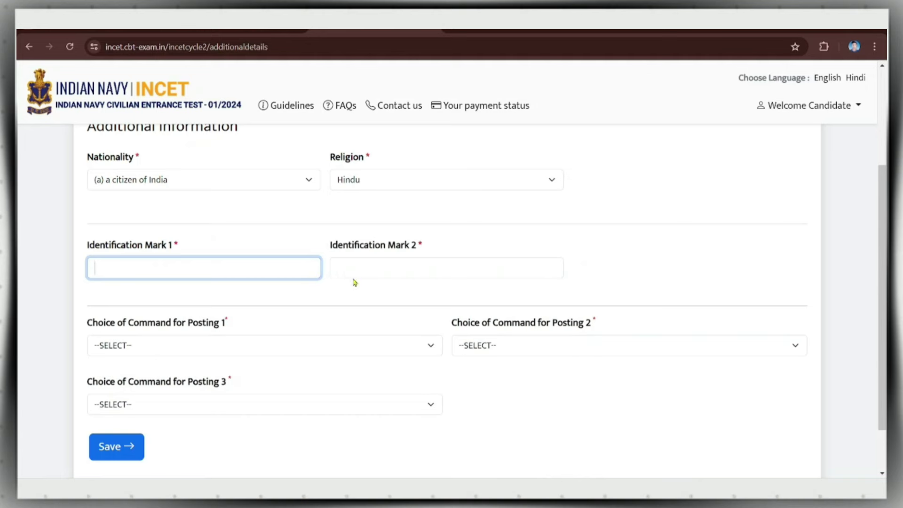
{"action": "left_click", "coordinate": [337, 271]}
Set Choice of Command for Posting 1 to Southern Naval Command and open the options for Posting 2.
{"action": "scroll", "coordinate": [284, 290], "scroll_direction": "up", "scroll_amount": 2}
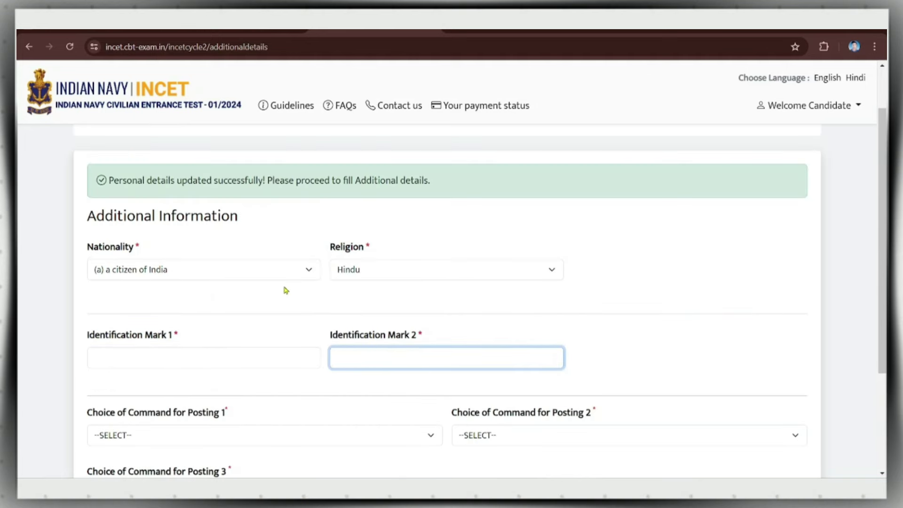
{"action": "scroll", "coordinate": [307, 307], "scroll_direction": "down", "scroll_amount": 3}
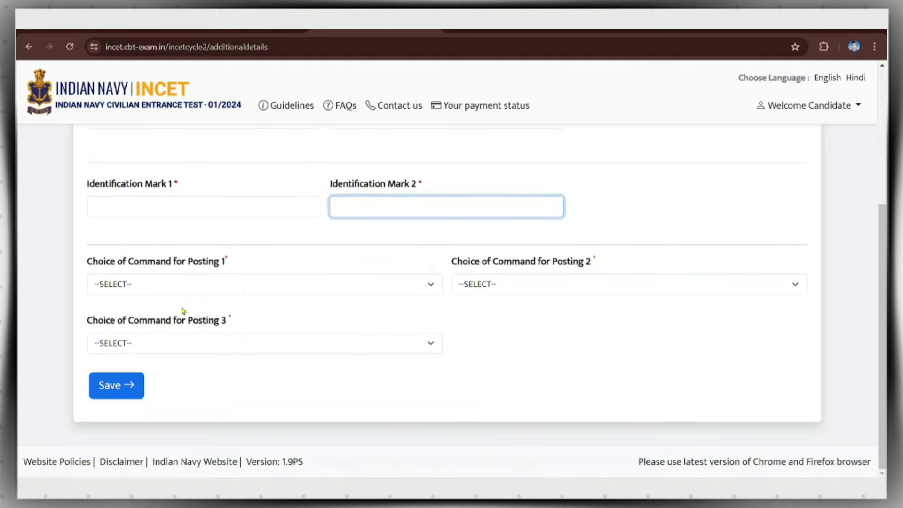
{"action": "left_click", "coordinate": [224, 286]}
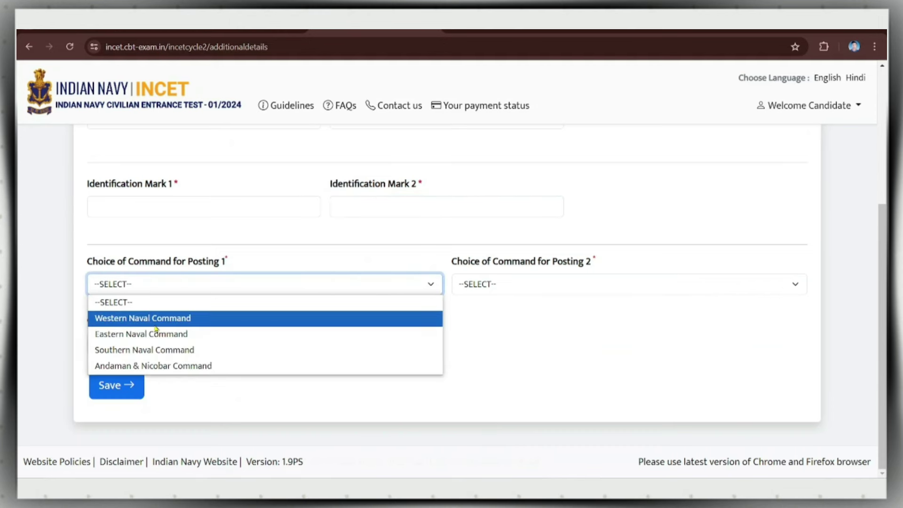
{"action": "left_click", "coordinate": [188, 350]}
{"action": "left_click", "coordinate": [499, 284]}
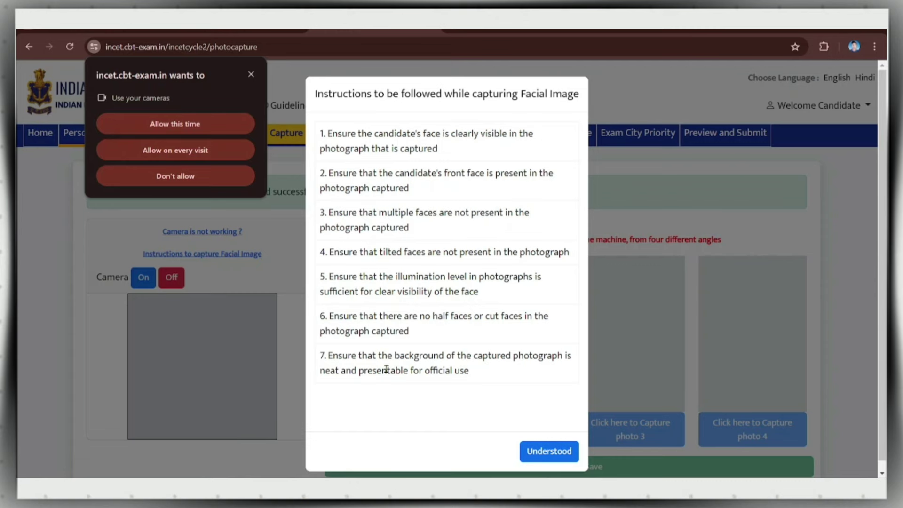
Allow camera access this time, validate and save the four captured facial photos, and proceed to the communication details.
{"action": "left_click", "coordinate": [209, 124]}
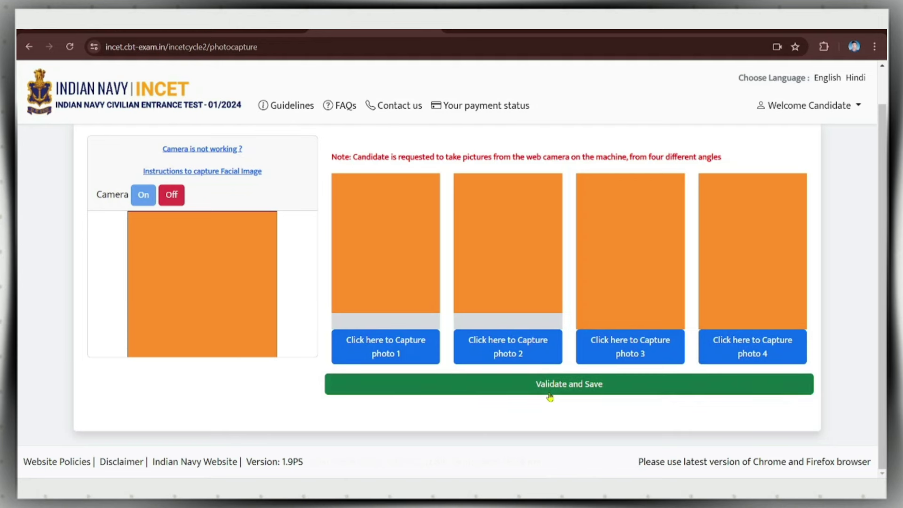
{"action": "left_click", "coordinate": [594, 384]}
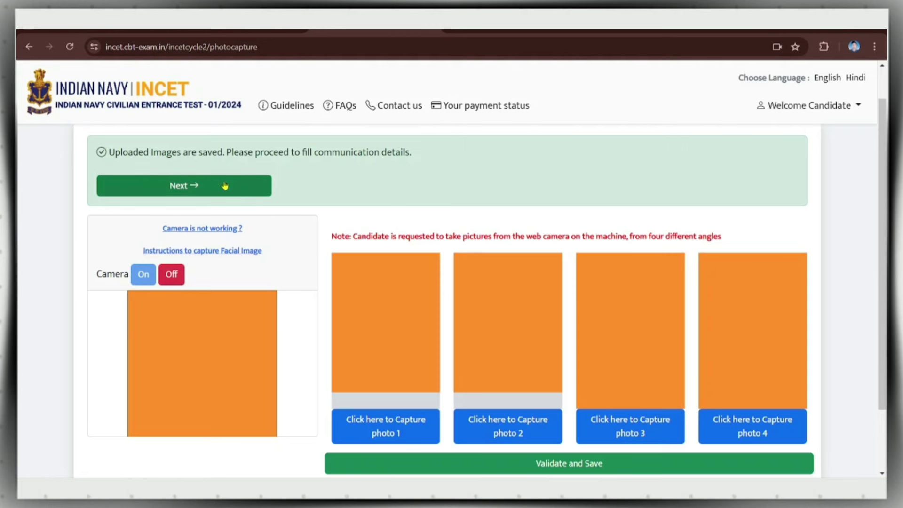
{"action": "scroll", "coordinate": [258, 219], "scroll_direction": "down", "scroll_amount": 2}
{"action": "scroll", "coordinate": [259, 219], "scroll_direction": "up", "scroll_amount": 3}
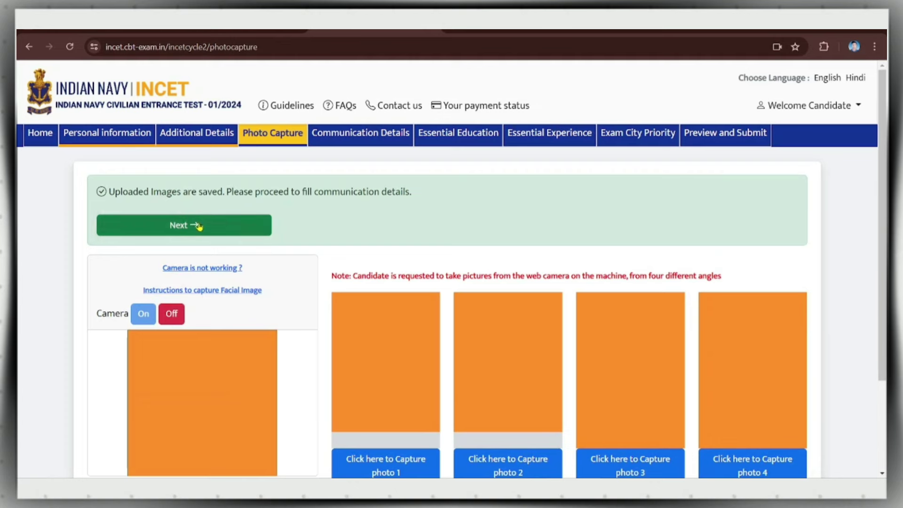
{"action": "left_click", "coordinate": [216, 227]}
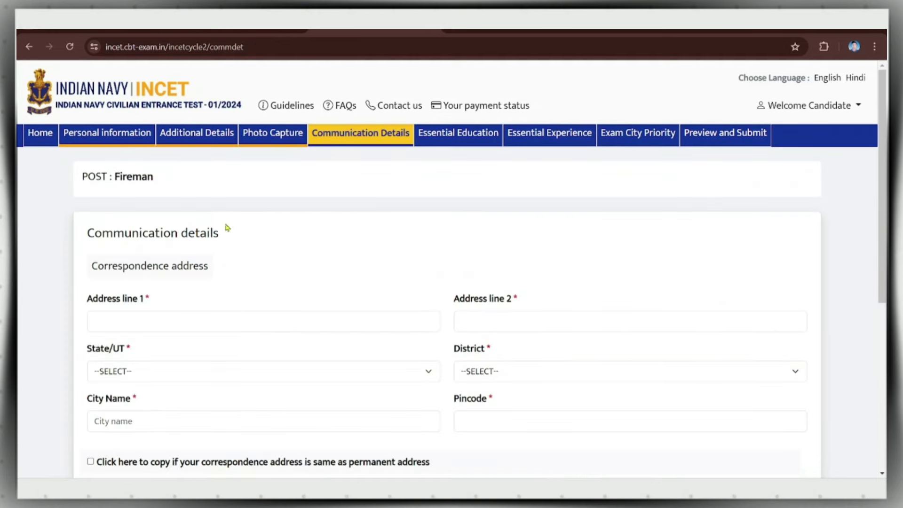
Review the correspondence and permanent address fields, and save and confirm the communication details.
{"action": "scroll", "coordinate": [274, 246], "scroll_direction": "down", "scroll_amount": 3}
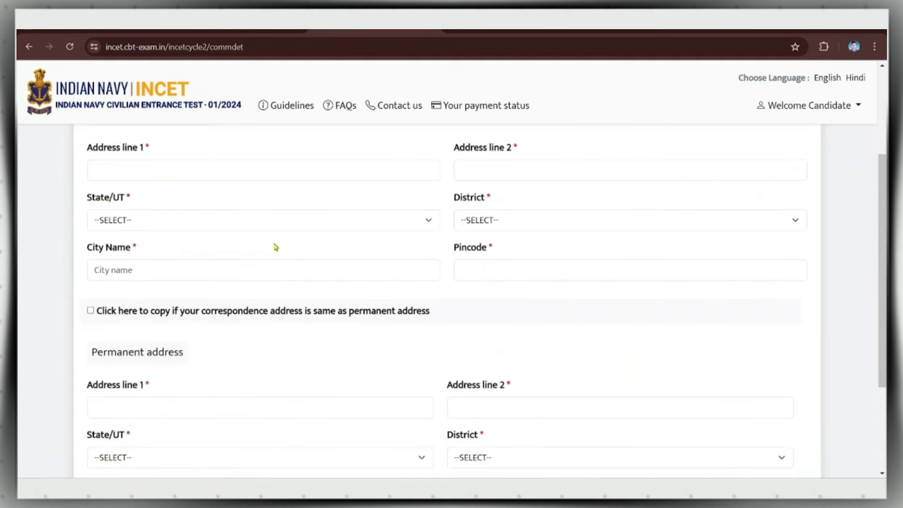
{"action": "scroll", "coordinate": [238, 262], "scroll_direction": "down", "scroll_amount": 3}
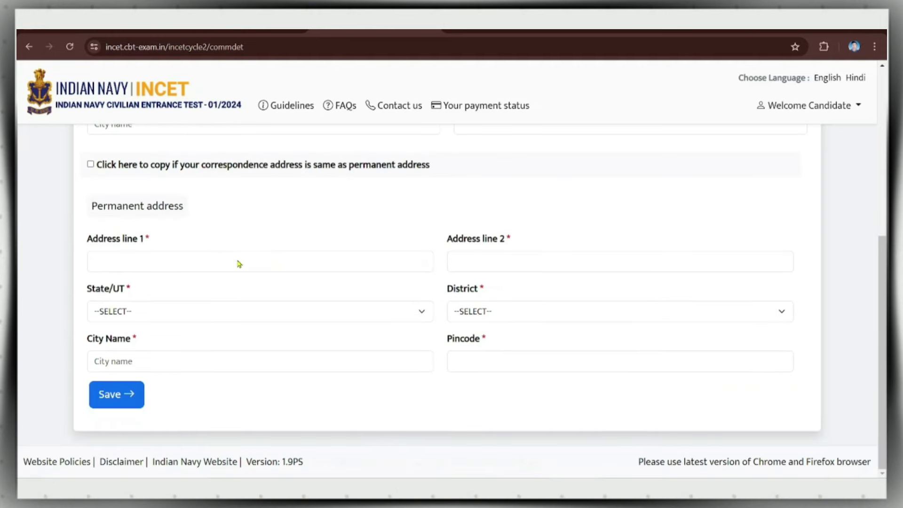
{"action": "scroll", "coordinate": [238, 260], "scroll_direction": "up", "scroll_amount": 6}
{"action": "scroll", "coordinate": [162, 274], "scroll_direction": "down", "scroll_amount": 3}
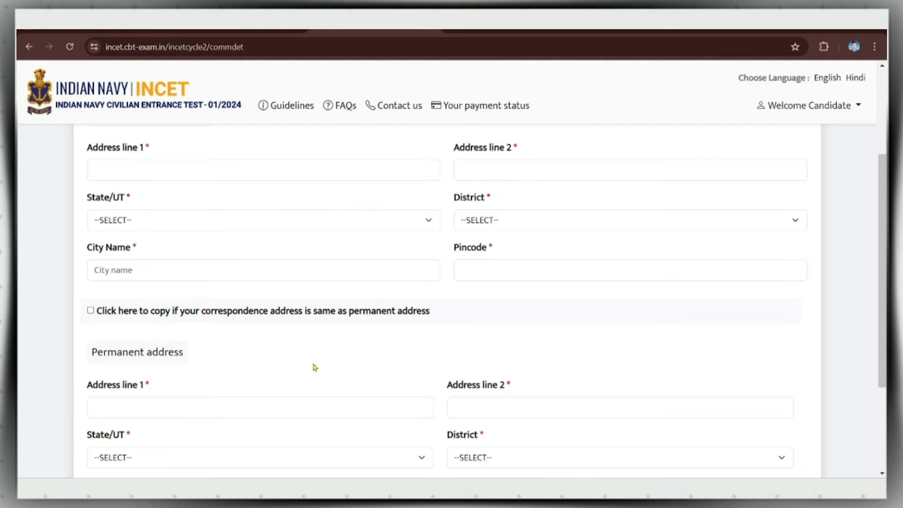
{"action": "scroll", "coordinate": [314, 367], "scroll_direction": "up", "scroll_amount": 3}
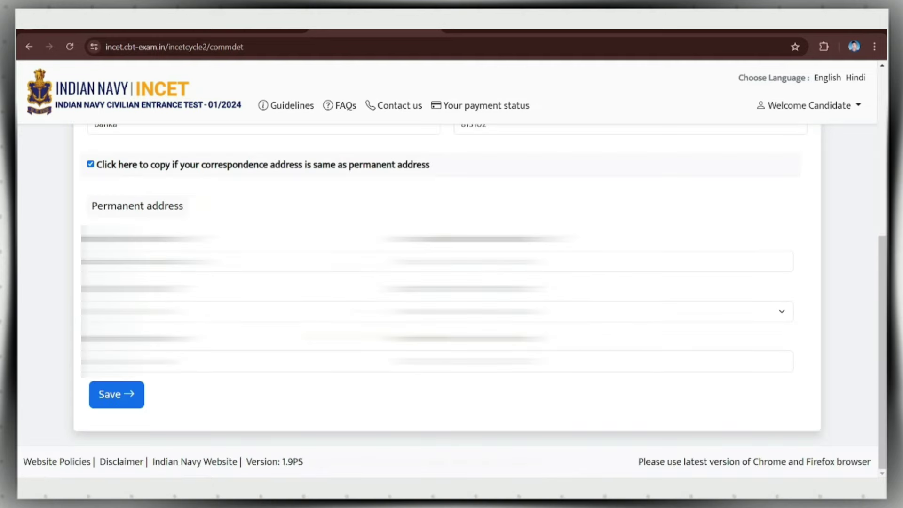
{"action": "left_click", "coordinate": [117, 400]}
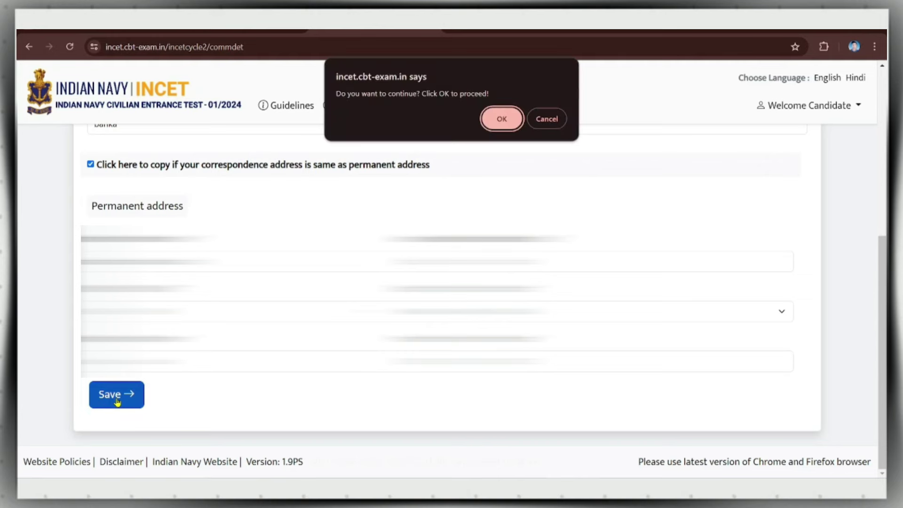
{"action": "left_click", "coordinate": [502, 119]}
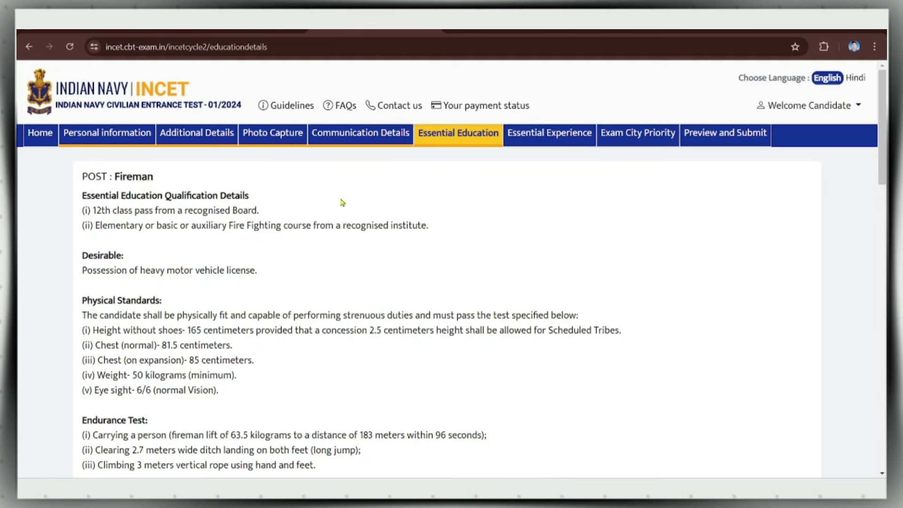
Examine the Fireman post's essential education requirements, the qualification questions and the fields for adding education details.
{"action": "scroll", "coordinate": [343, 203], "scroll_direction": "down", "scroll_amount": 8}
{"action": "scroll", "coordinate": [345, 209], "scroll_direction": "down", "scroll_amount": 3}
{"action": "scroll", "coordinate": [347, 208], "scroll_direction": "up", "scroll_amount": 3}
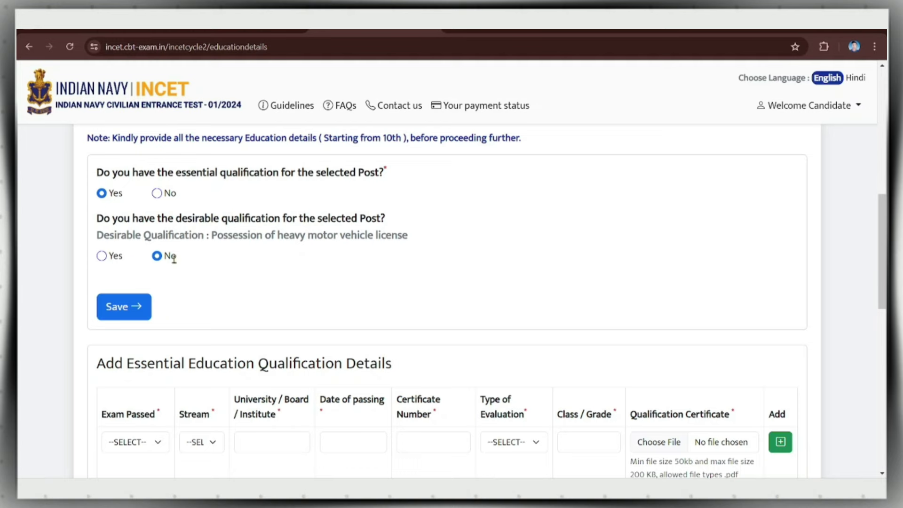
{"action": "scroll", "coordinate": [201, 263], "scroll_direction": "up", "scroll_amount": 8}
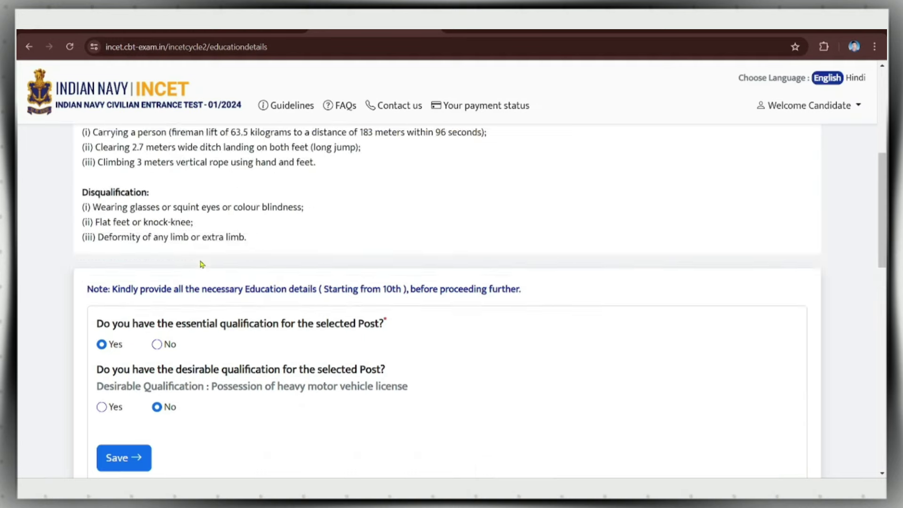
{"action": "left_click_drag", "start_coordinate": [94, 210], "coordinate": [220, 212]}
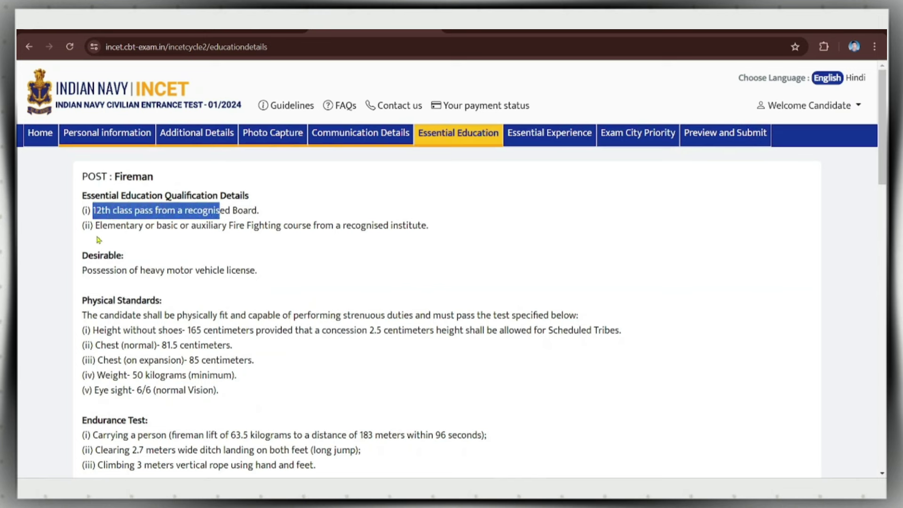
{"action": "left_click_drag", "start_coordinate": [95, 230], "coordinate": [146, 229]}
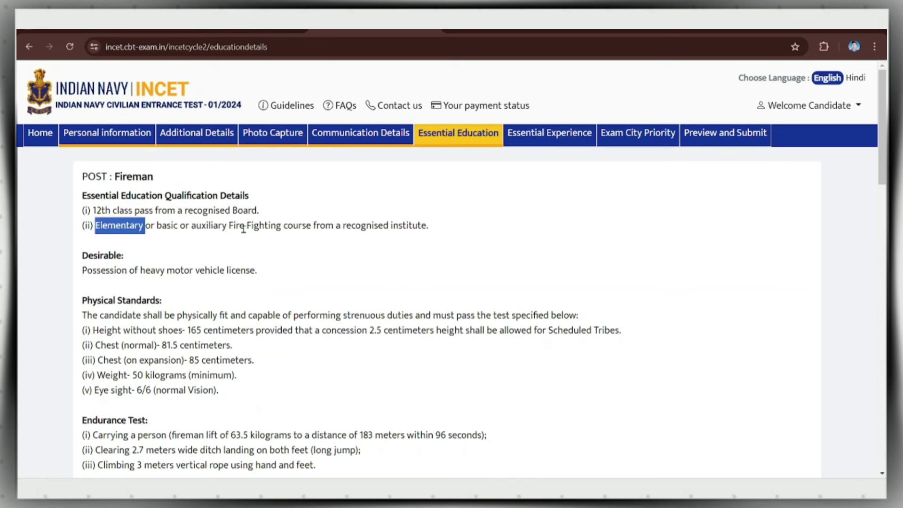
{"action": "left_click_drag", "start_coordinate": [293, 227], "coordinate": [417, 228]}
{"action": "scroll", "coordinate": [384, 256], "scroll_direction": "down", "scroll_amount": 2}
{"action": "scroll", "coordinate": [384, 256], "scroll_direction": "down", "scroll_amount": 10}
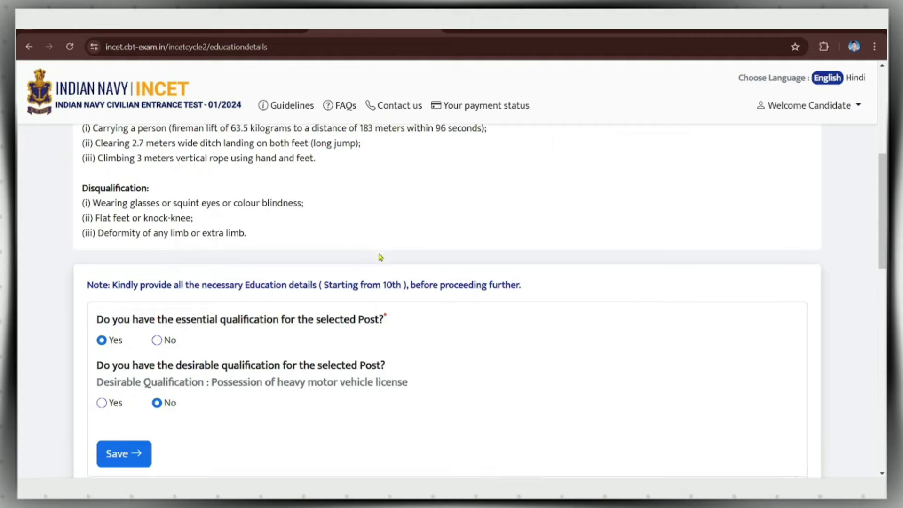
{"action": "scroll", "coordinate": [329, 259], "scroll_direction": "up", "scroll_amount": 3}
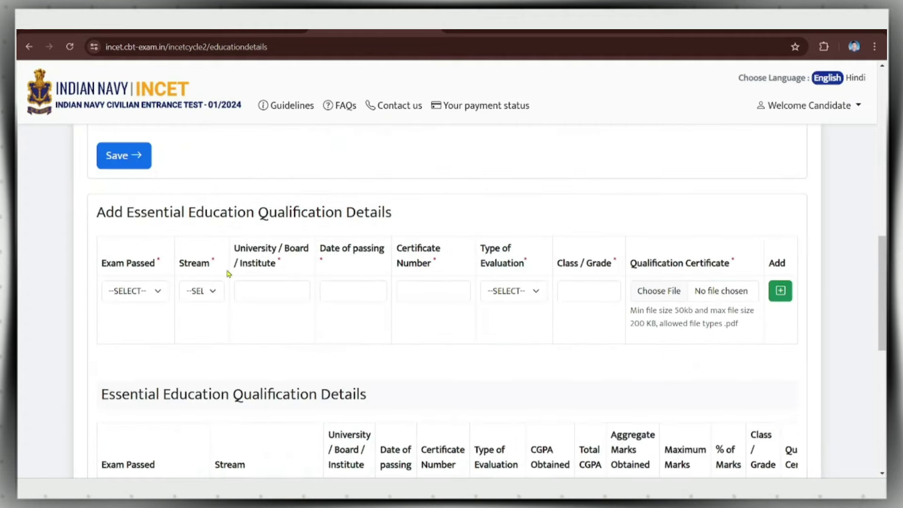
Review the listed essential qualifications and select Fire Fighting Course as the exam passed in the new essential qualification entry.
{"action": "scroll", "coordinate": [263, 280], "scroll_direction": "up", "scroll_amount": 3}
{"action": "scroll", "coordinate": [263, 281], "scroll_direction": "down", "scroll_amount": 5}
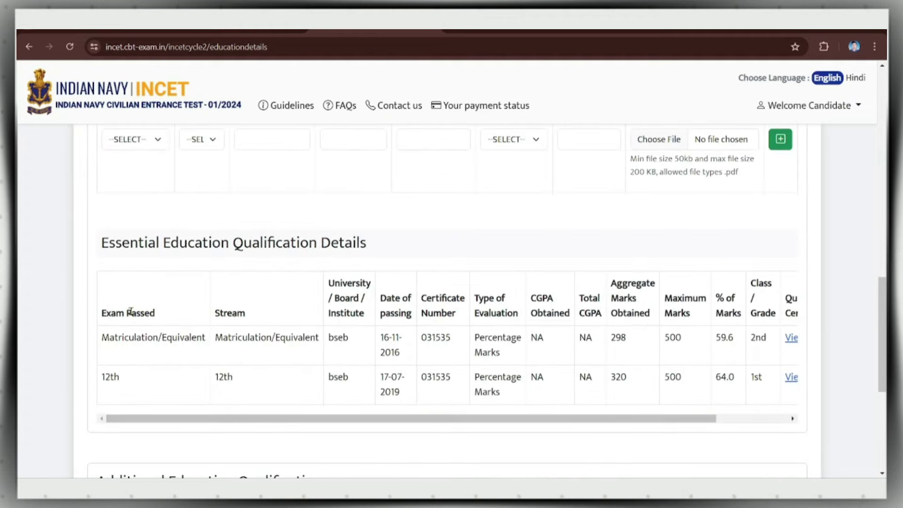
{"action": "left_click_drag", "start_coordinate": [116, 377], "coordinate": [141, 375]}
{"action": "scroll", "coordinate": [262, 388], "scroll_direction": "up", "scroll_amount": 3}
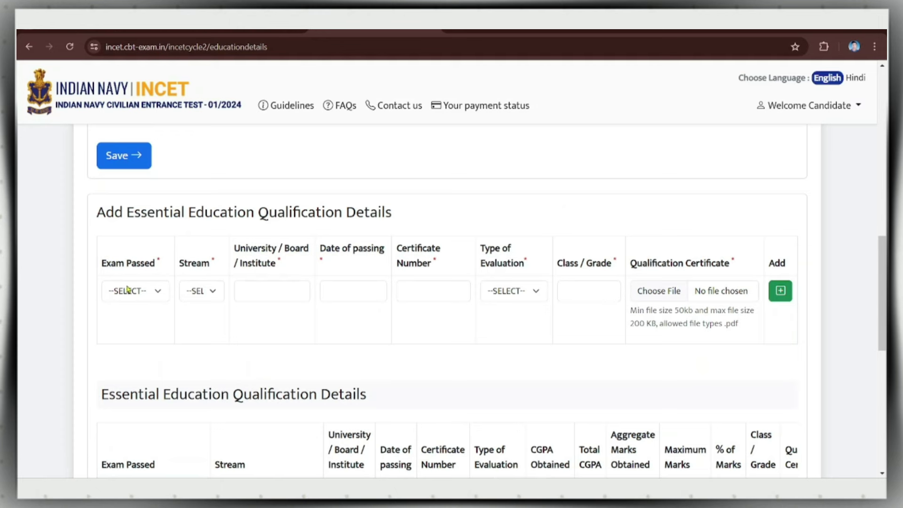
{"action": "left_click", "coordinate": [154, 292]}
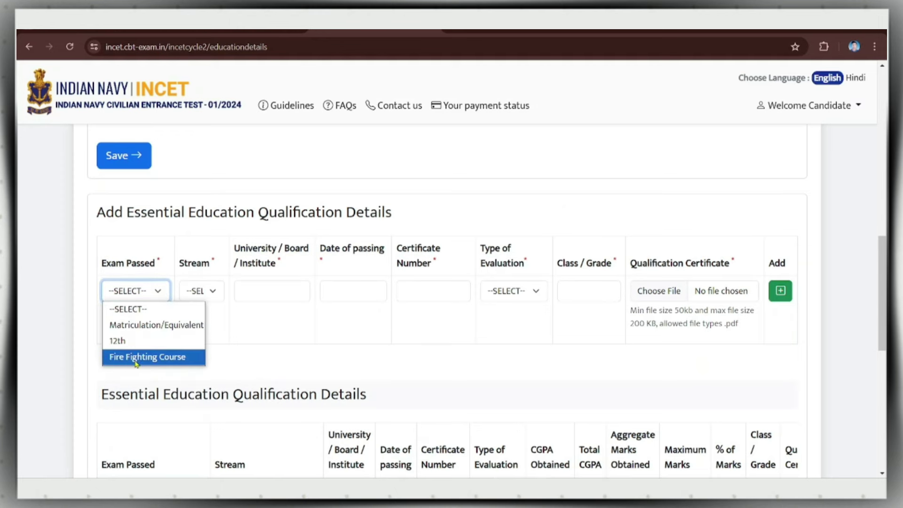
{"action": "left_click", "coordinate": [167, 360]}
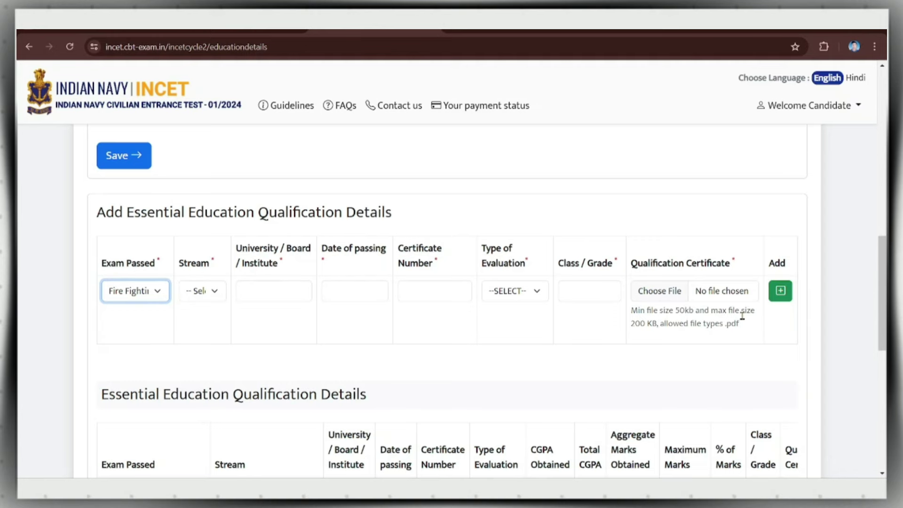
Save the qualification answers with Yes for the essential qualification and No for the desirable qualification.
{"action": "scroll", "coordinate": [472, 339], "scroll_direction": "down", "scroll_amount": 8}
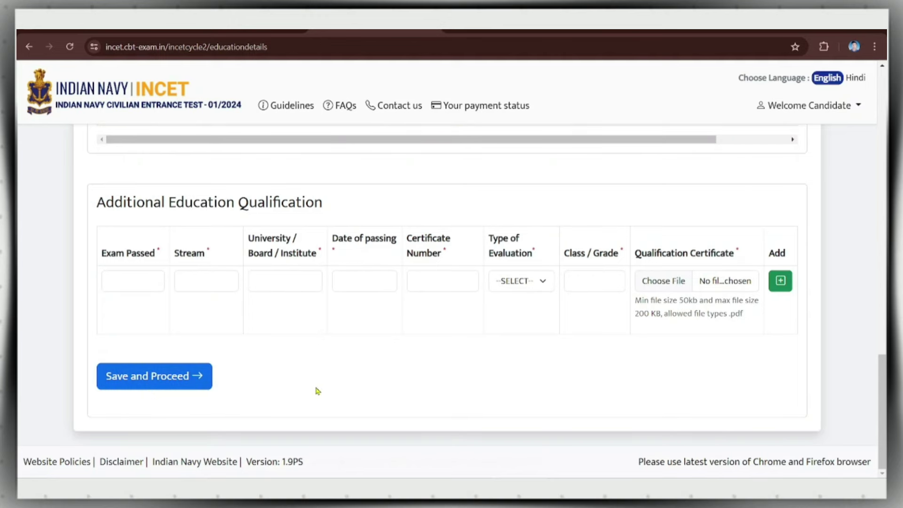
{"action": "scroll", "coordinate": [318, 391], "scroll_direction": "up", "scroll_amount": 10}
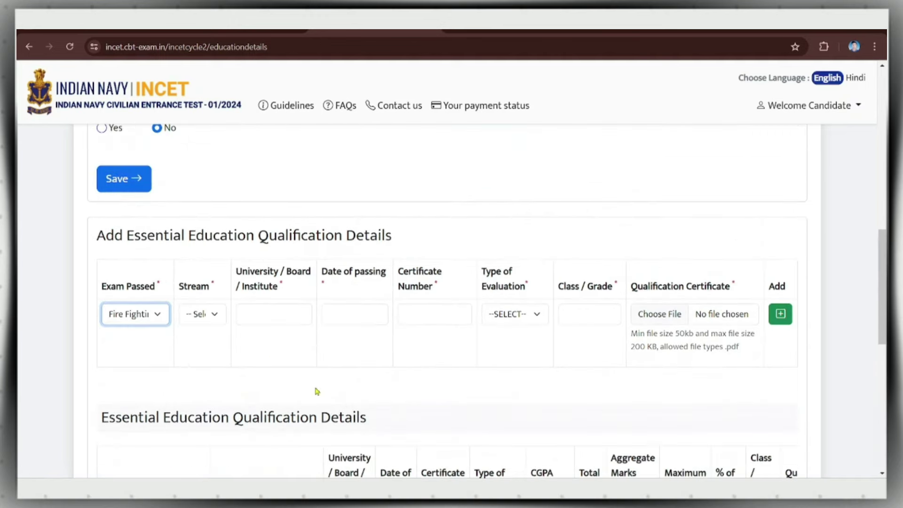
{"action": "scroll", "coordinate": [317, 391], "scroll_direction": "up", "scroll_amount": 6}
{"action": "scroll", "coordinate": [223, 394], "scroll_direction": "down", "scroll_amount": 3}
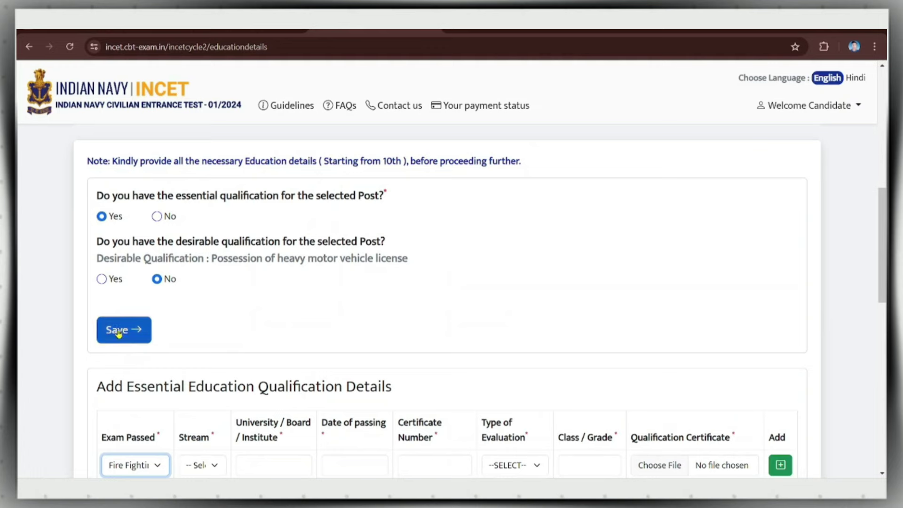
{"action": "left_click", "coordinate": [119, 332]}
Save the education details, proceed to the experience section and skip the additional experience details.
{"action": "scroll", "coordinate": [170, 345], "scroll_direction": "down", "scroll_amount": 10}
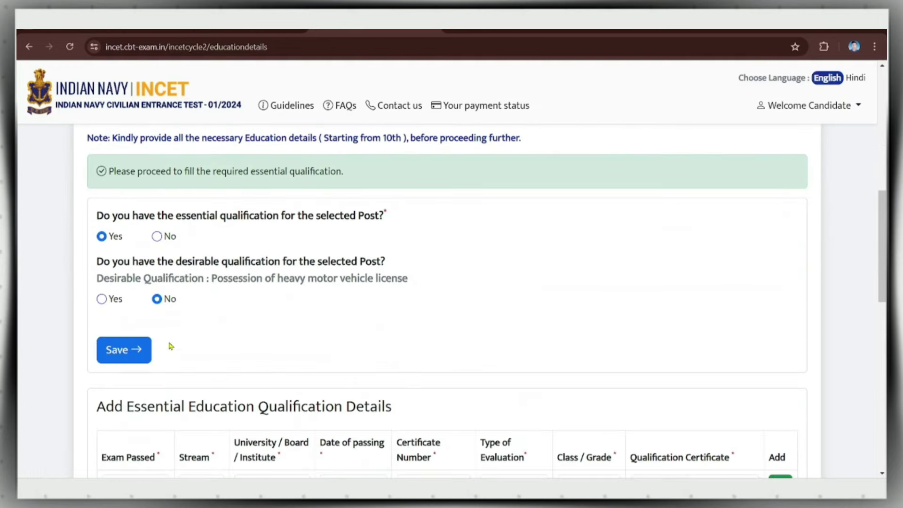
{"action": "scroll", "coordinate": [170, 346], "scroll_direction": "down", "scroll_amount": 10}
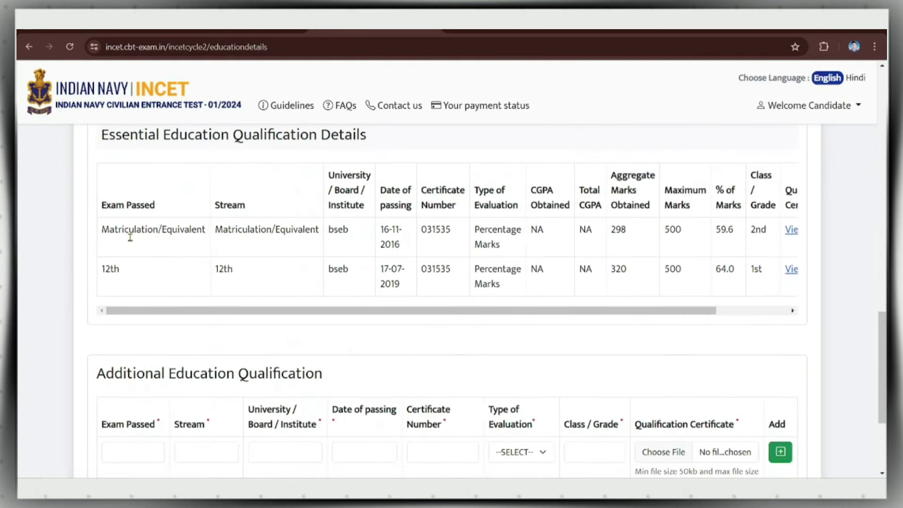
{"action": "scroll", "coordinate": [129, 268], "scroll_direction": "up", "scroll_amount": 3}
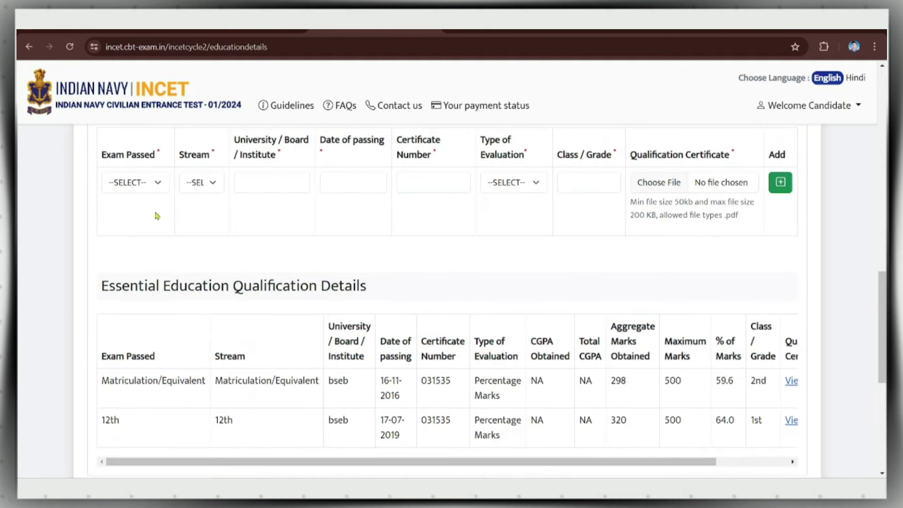
{"action": "scroll", "coordinate": [358, 286], "scroll_direction": "down", "scroll_amount": 6}
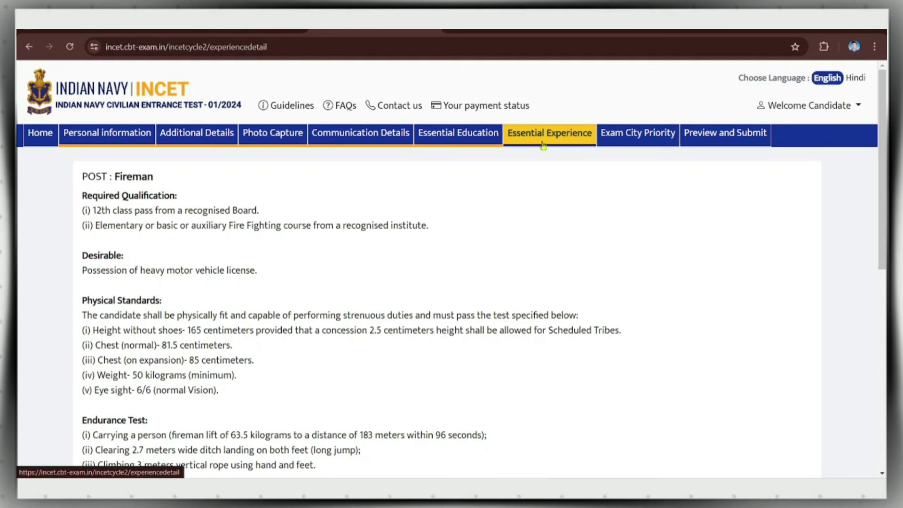
{"action": "scroll", "coordinate": [488, 203], "scroll_direction": "down", "scroll_amount": 10}
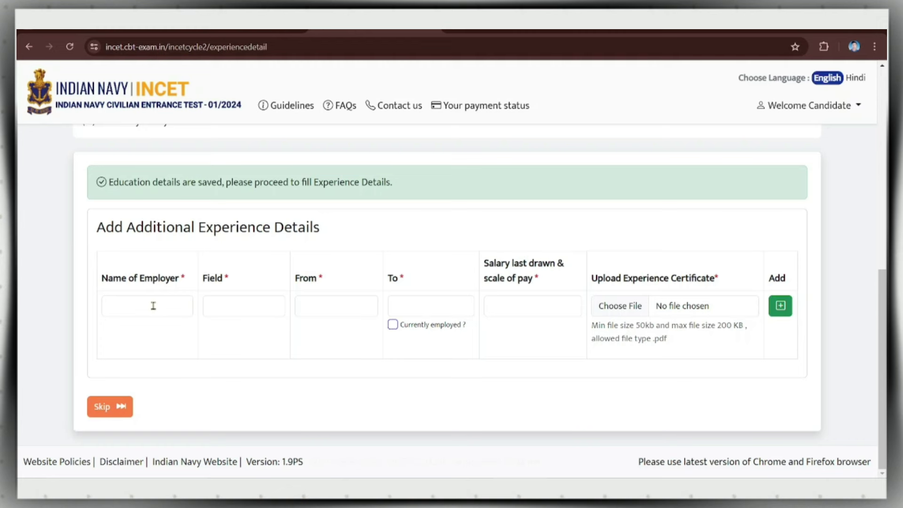
{"action": "left_click", "coordinate": [116, 411]}
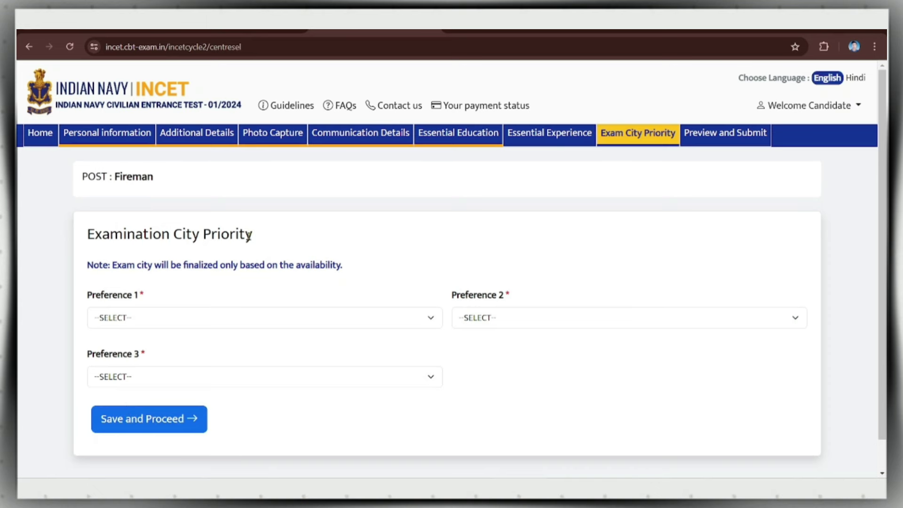
Set the examination city preferences to Indore, Hyderabad and Ernakulam in that order, and save and confirm them.
{"action": "scroll", "coordinate": [271, 243], "scroll_direction": "down", "scroll_amount": 1}
{"action": "left_click", "coordinate": [125, 284]}
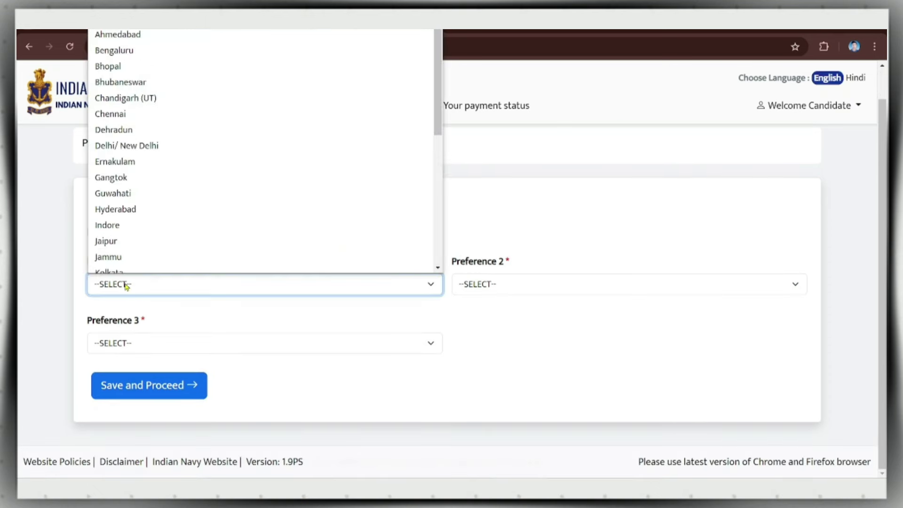
{"action": "left_click", "coordinate": [160, 216]}
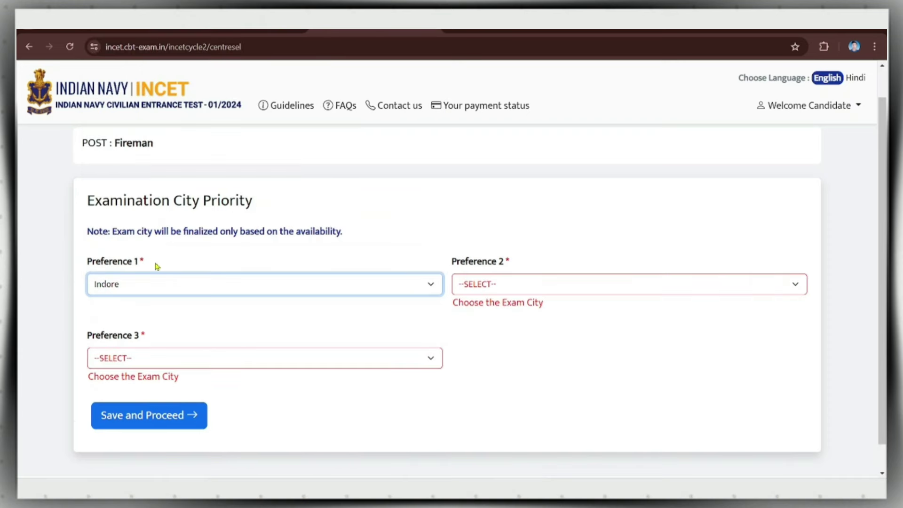
{"action": "left_click", "coordinate": [517, 292]}
{"action": "scroll", "coordinate": [530, 203], "scroll_direction": "down", "scroll_amount": 1}
{"action": "left_click", "coordinate": [531, 205]}
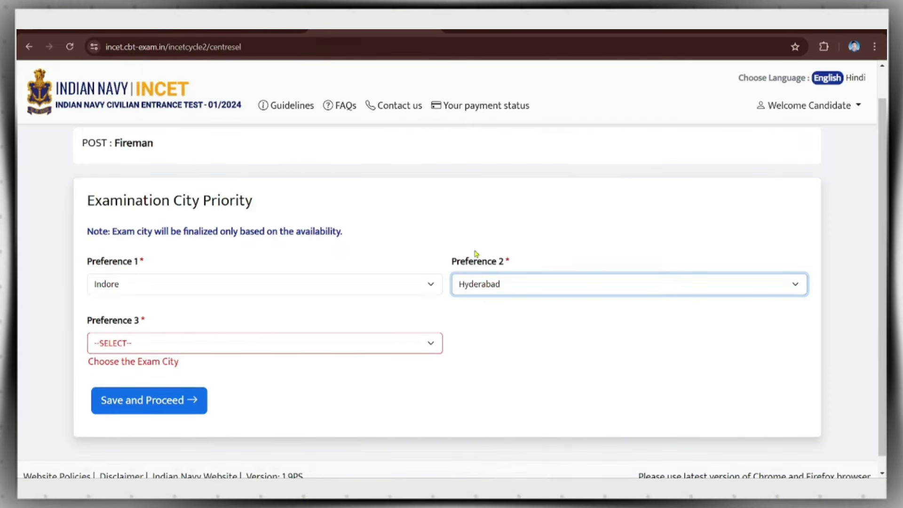
{"action": "left_click", "coordinate": [314, 350]}
{"action": "left_click", "coordinate": [278, 165]}
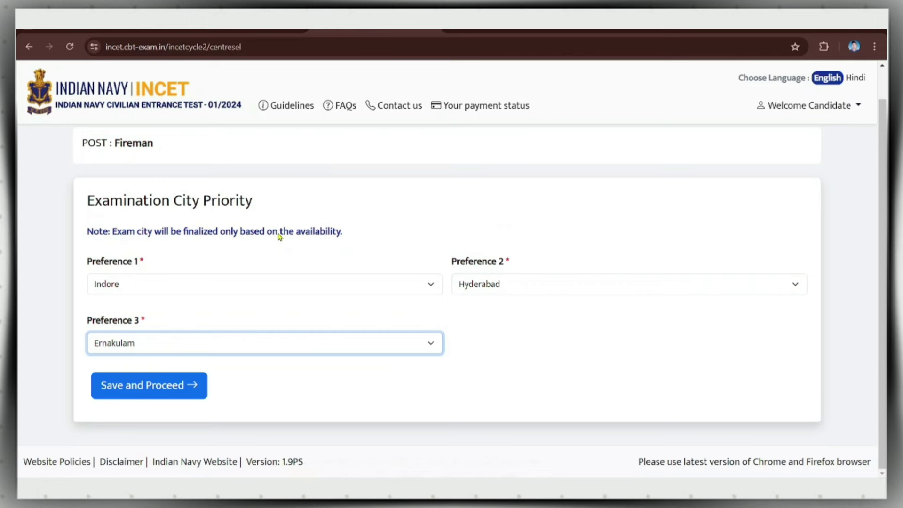
{"action": "left_click", "coordinate": [169, 390]}
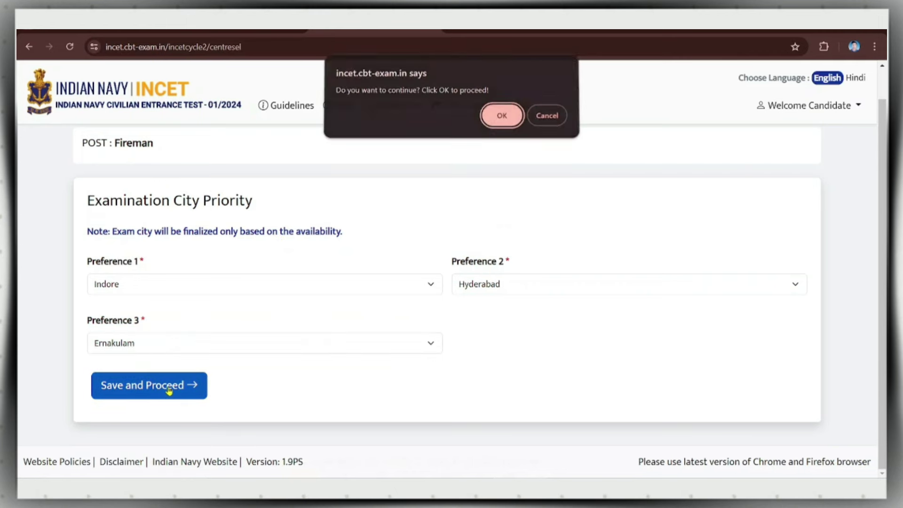
{"action": "left_click", "coordinate": [500, 121]}
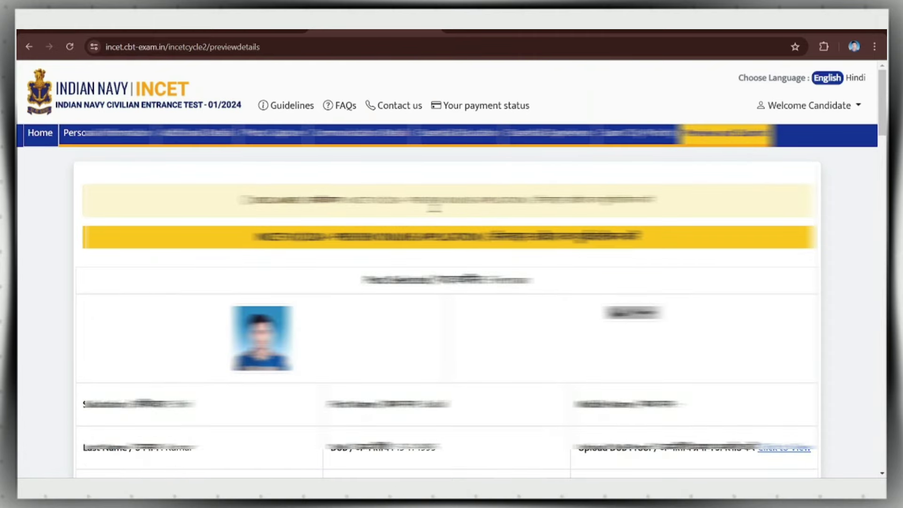
Review the full application preview through to the declarations, and submit and confirm the application.
{"action": "scroll", "coordinate": [430, 232], "scroll_direction": "down", "scroll_amount": 3}
{"action": "scroll", "coordinate": [432, 237], "scroll_direction": "down", "scroll_amount": 3}
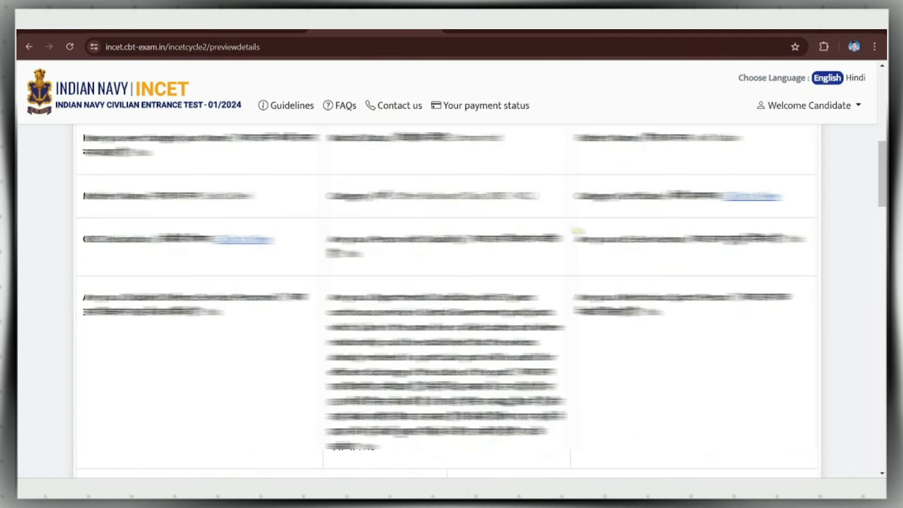
{"action": "scroll", "coordinate": [447, 301], "scroll_direction": "down", "scroll_amount": 8}
{"action": "scroll", "coordinate": [447, 301], "scroll_direction": "down", "scroll_amount": 6}
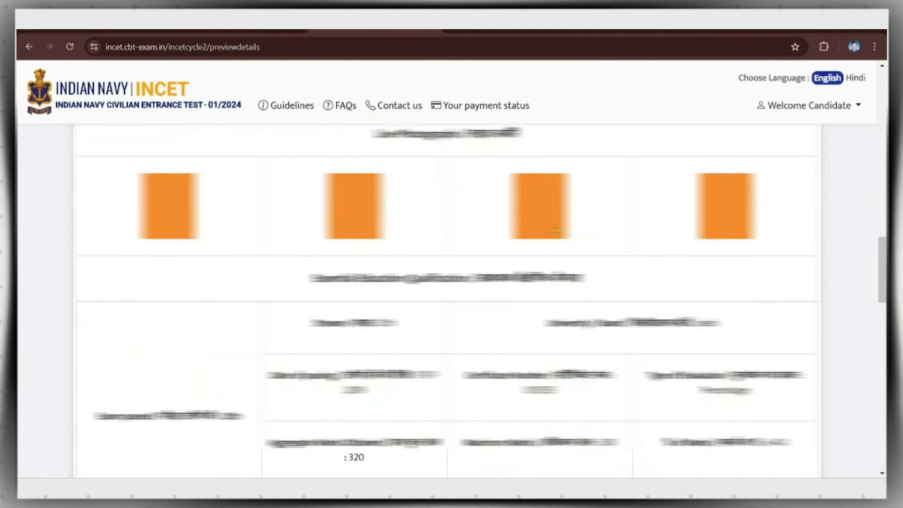
{"action": "scroll", "coordinate": [447, 301], "scroll_direction": "down", "scroll_amount": 10}
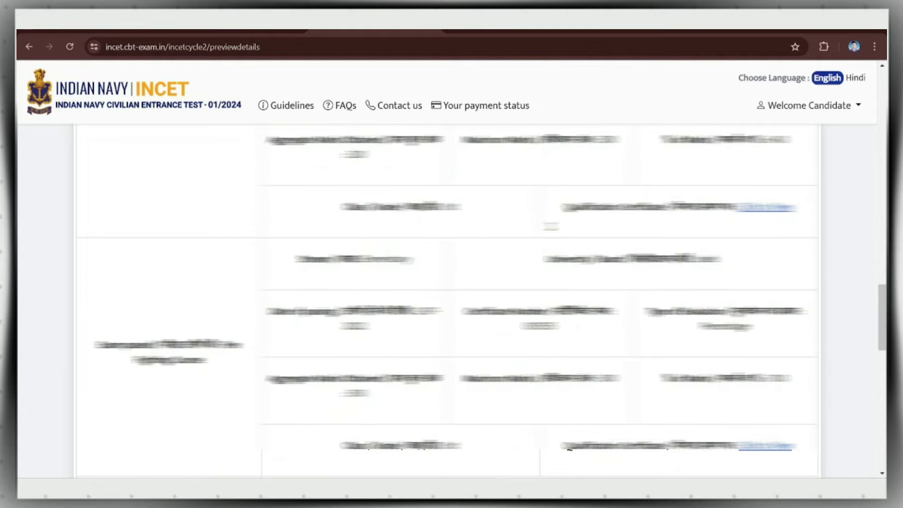
{"action": "scroll", "coordinate": [550, 226], "scroll_direction": "down", "scroll_amount": 3}
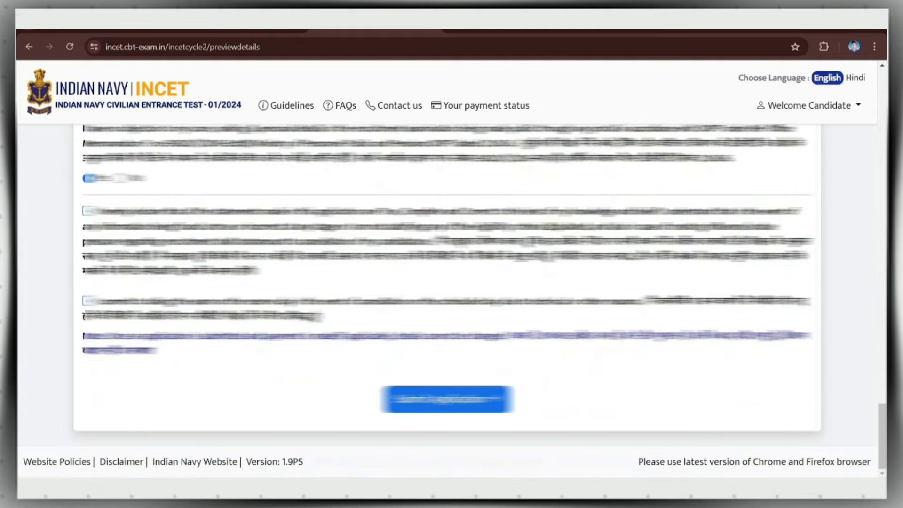
{"action": "left_click", "coordinate": [450, 406]}
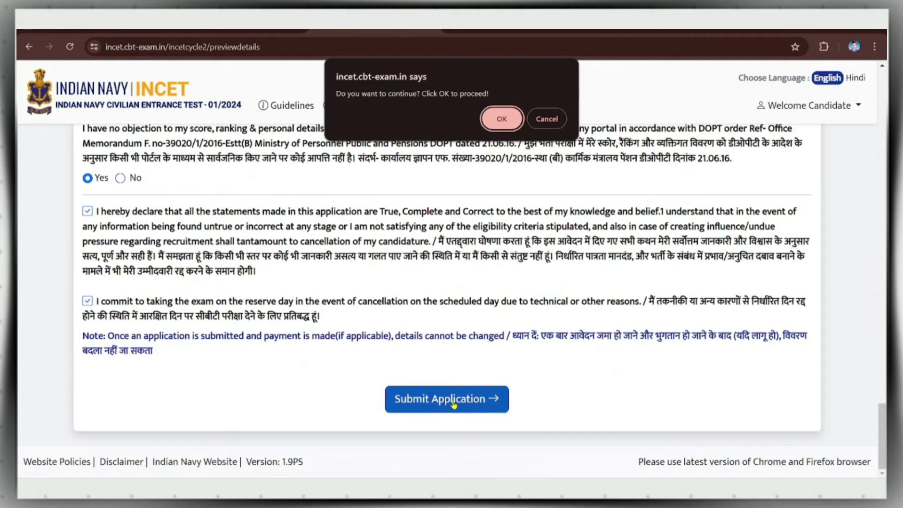
{"action": "left_click", "coordinate": [503, 121]}
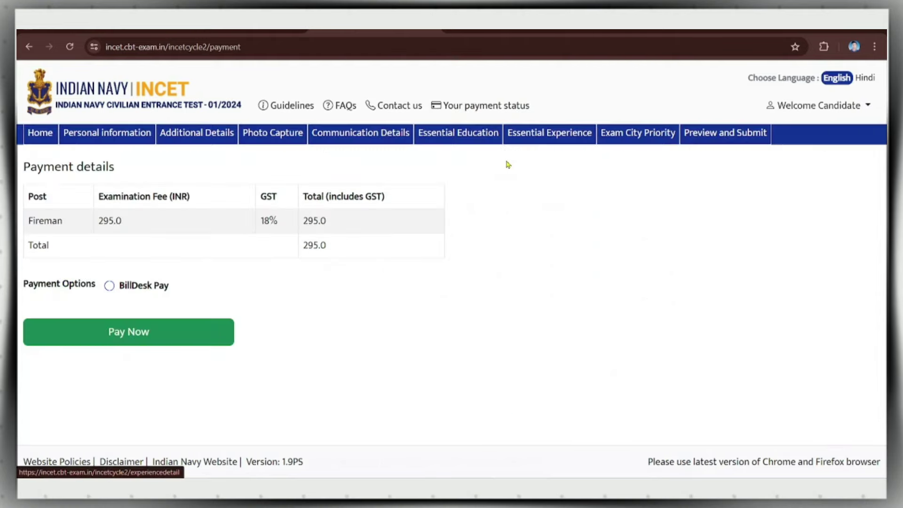
Highlight the examination fee for the Fireman post in the payment details to check the amount.
{"action": "double_click", "coordinate": [100, 224]}
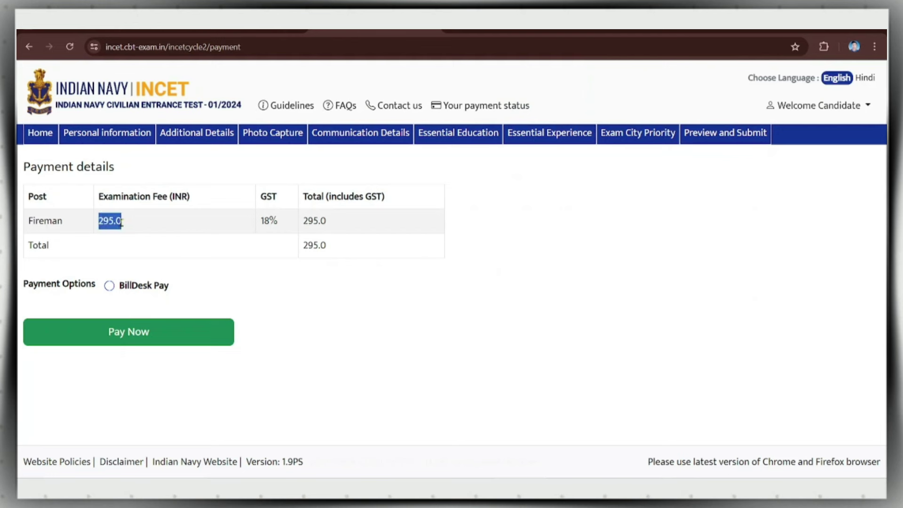
{"action": "left_click", "coordinate": [133, 226]}
{"action": "double_click", "coordinate": [101, 220]}
{"action": "left_click", "coordinate": [137, 224]}
{"action": "left_click_drag", "start_coordinate": [99, 221], "coordinate": [123, 225]}
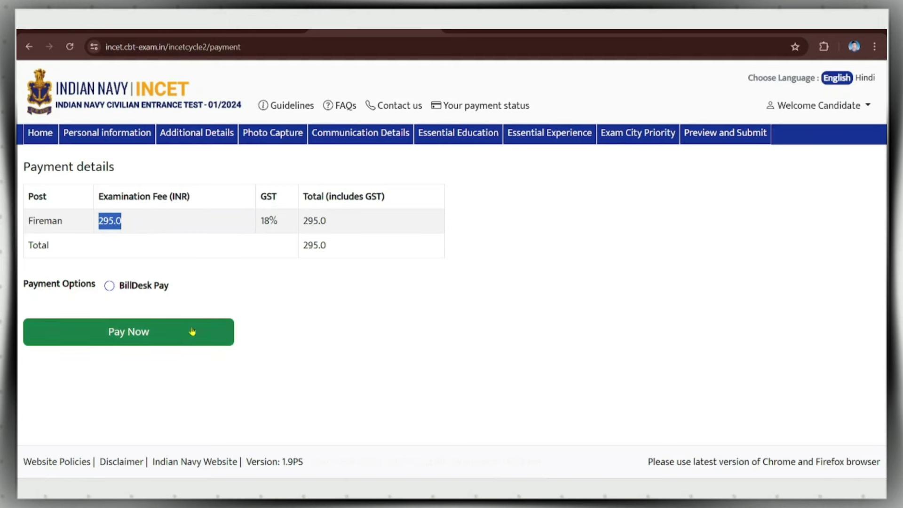